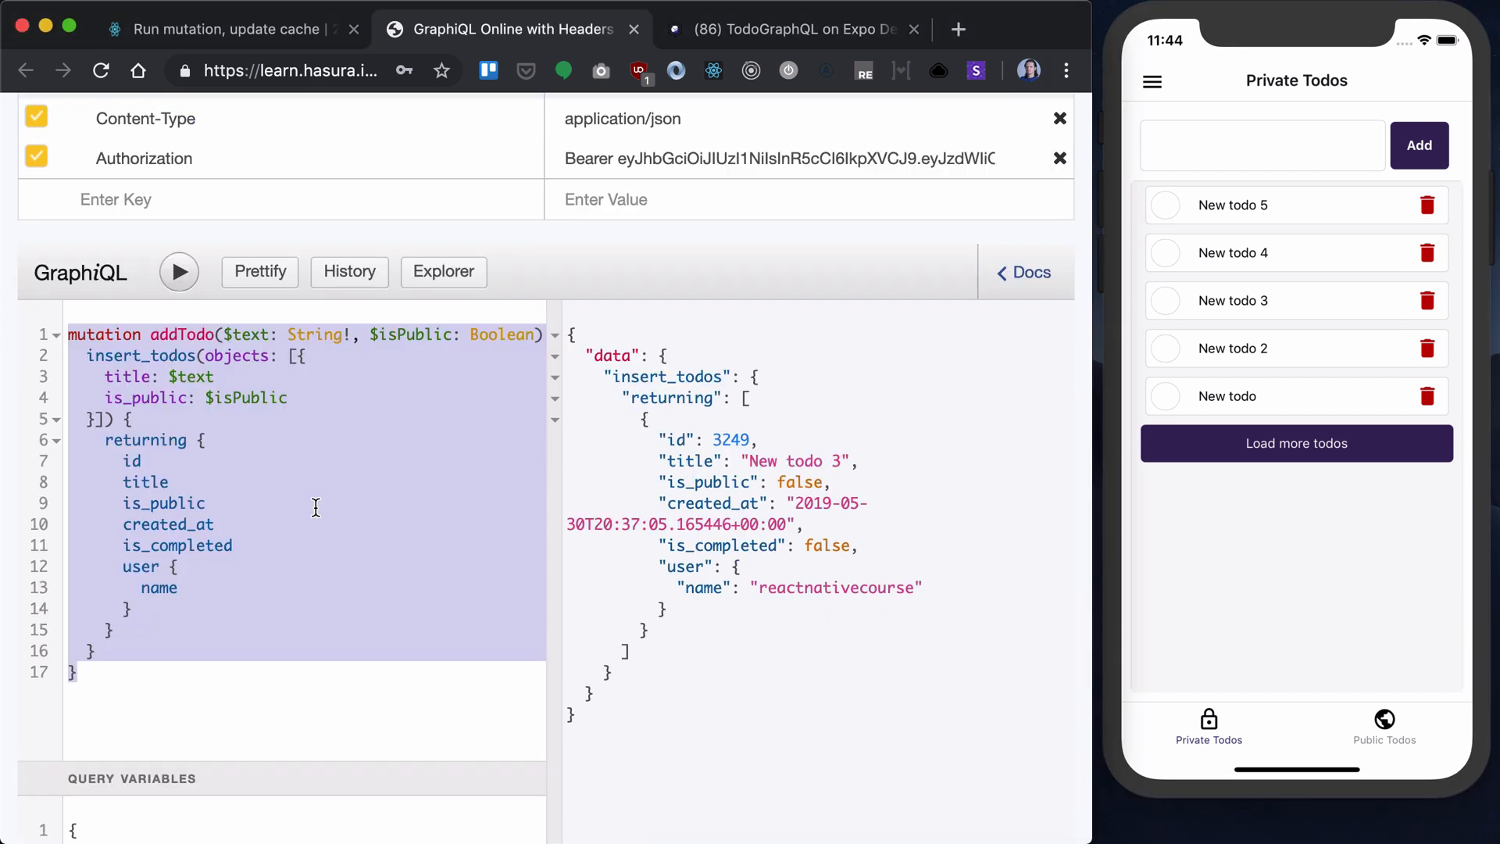
{"action": "type", "text": "mutation"}
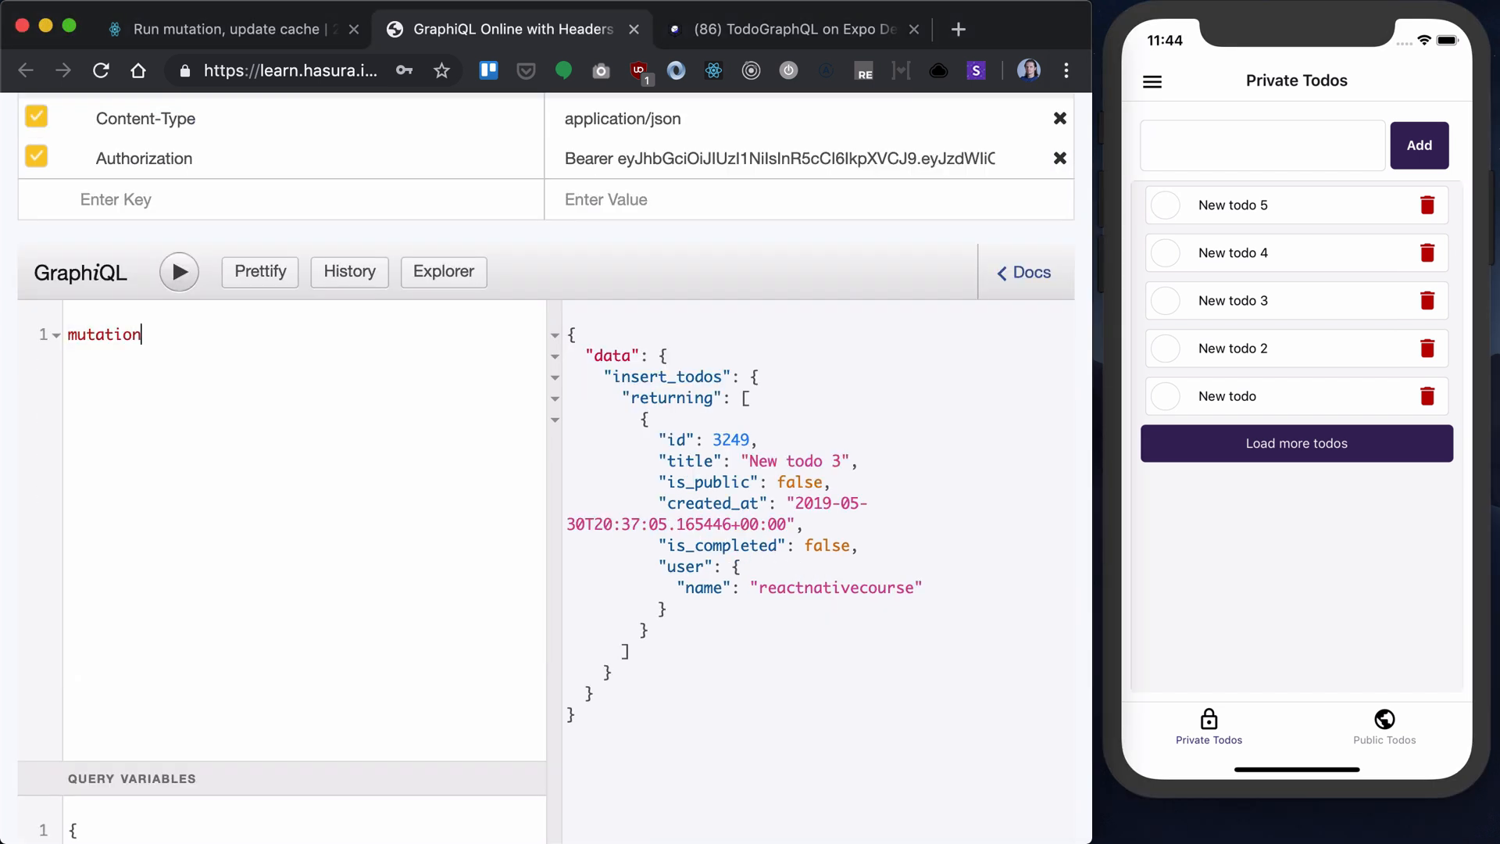
{"action": "type", "text": " toggleTodo"}
{"action": "type", "text": "($i"}
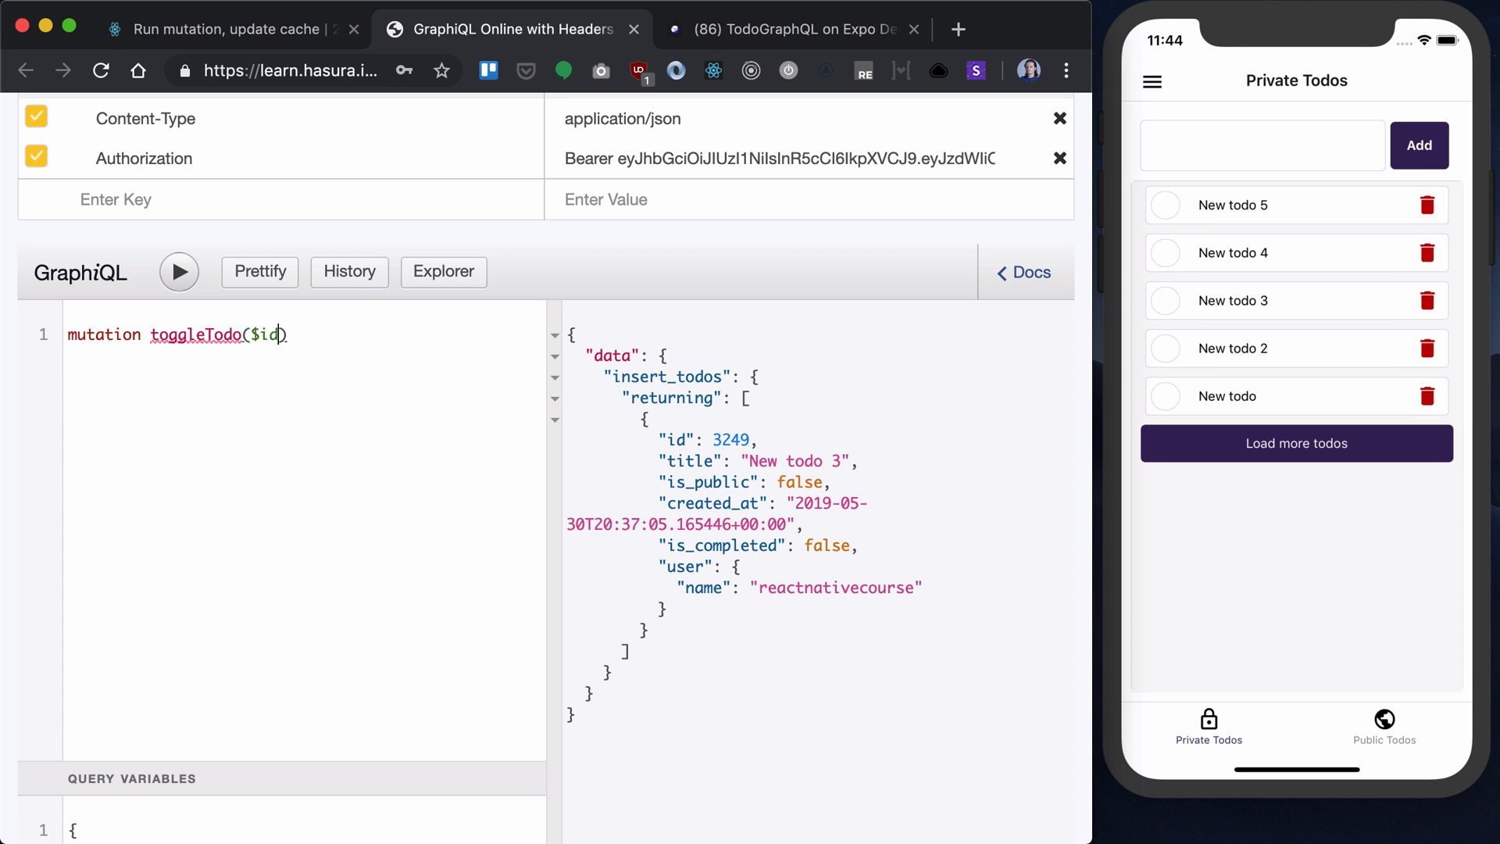
{"action": "type", "text": "d: IN"}
Write the header 'mutation toggleTodo($id: Int, $isCompleted: Boolean) {' over the old addTodo query
{"action": "key", "text": "BackSpace"}
{"action": "type", "text": "nt"}
{"action": "type", "text": ", "}
{"action": "type", "text": "$C"}
{"action": "key", "text": "BackSpace"}
{"action": "type", "text": "isCX"}
{"action": "key", "text": "BackSpace"}
{"action": "type", "text": "ompleted"}
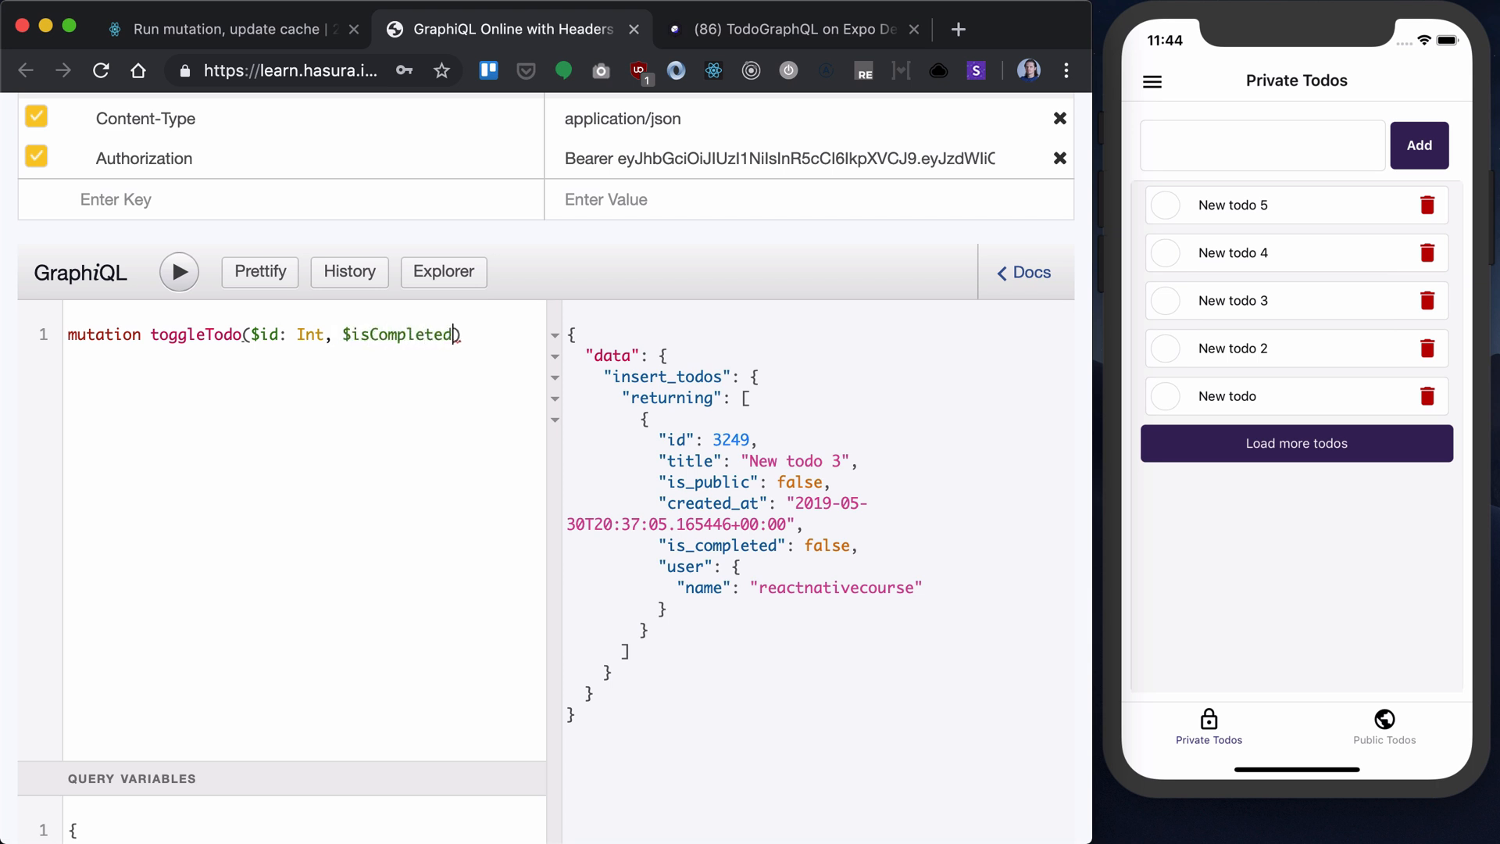
{"action": "type", "text": ": Bo"}
{"action": "type", "text": "olean) {"}
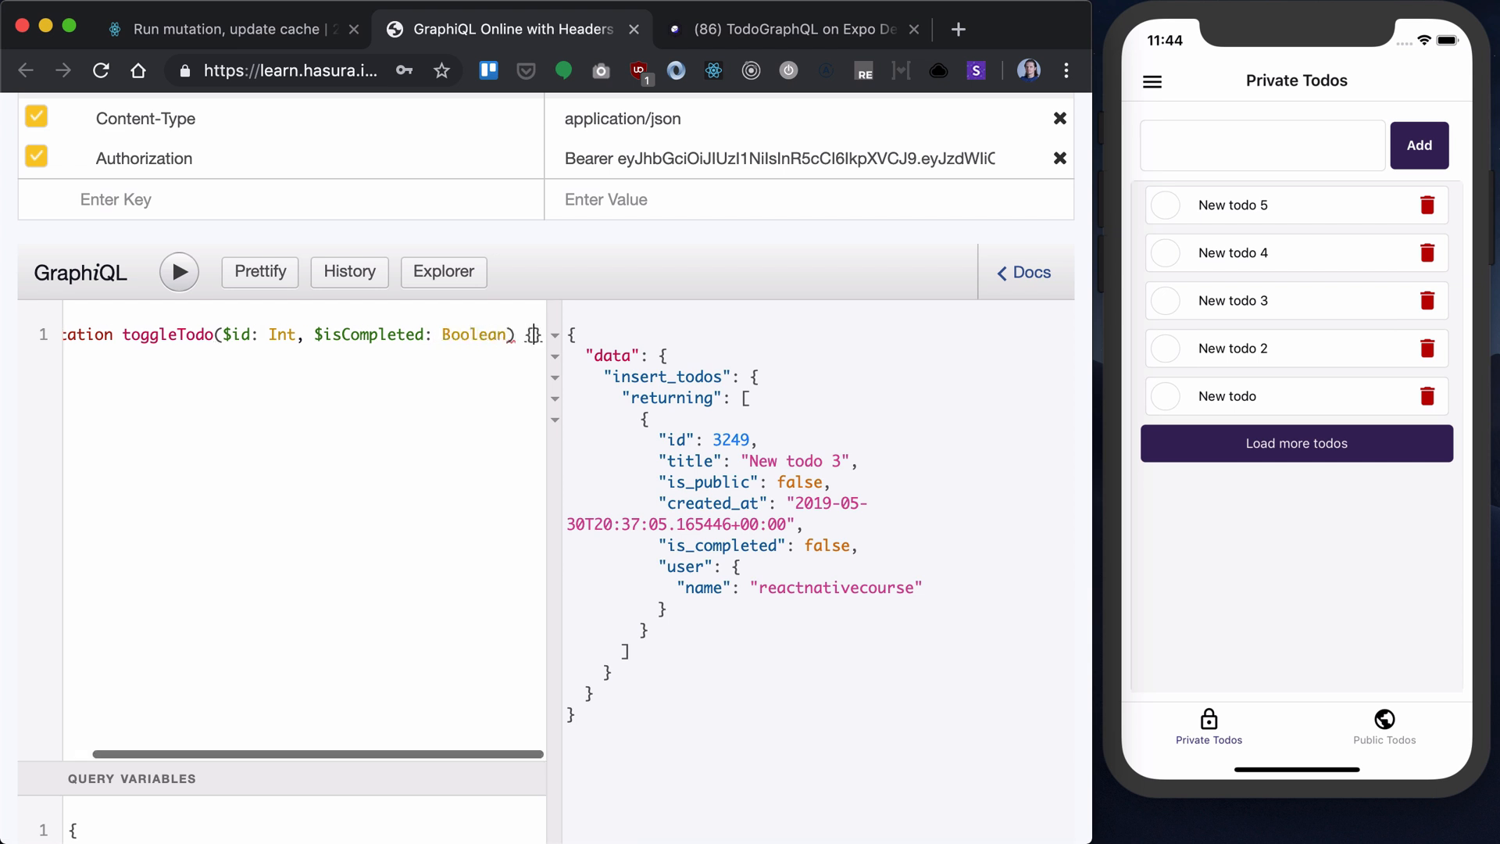
Add update_todos with _set: { is_completed: $isCompleted } inside the mutation body
{"action": "key", "text": "Return"}
{"action": "type", "text": "pda"}
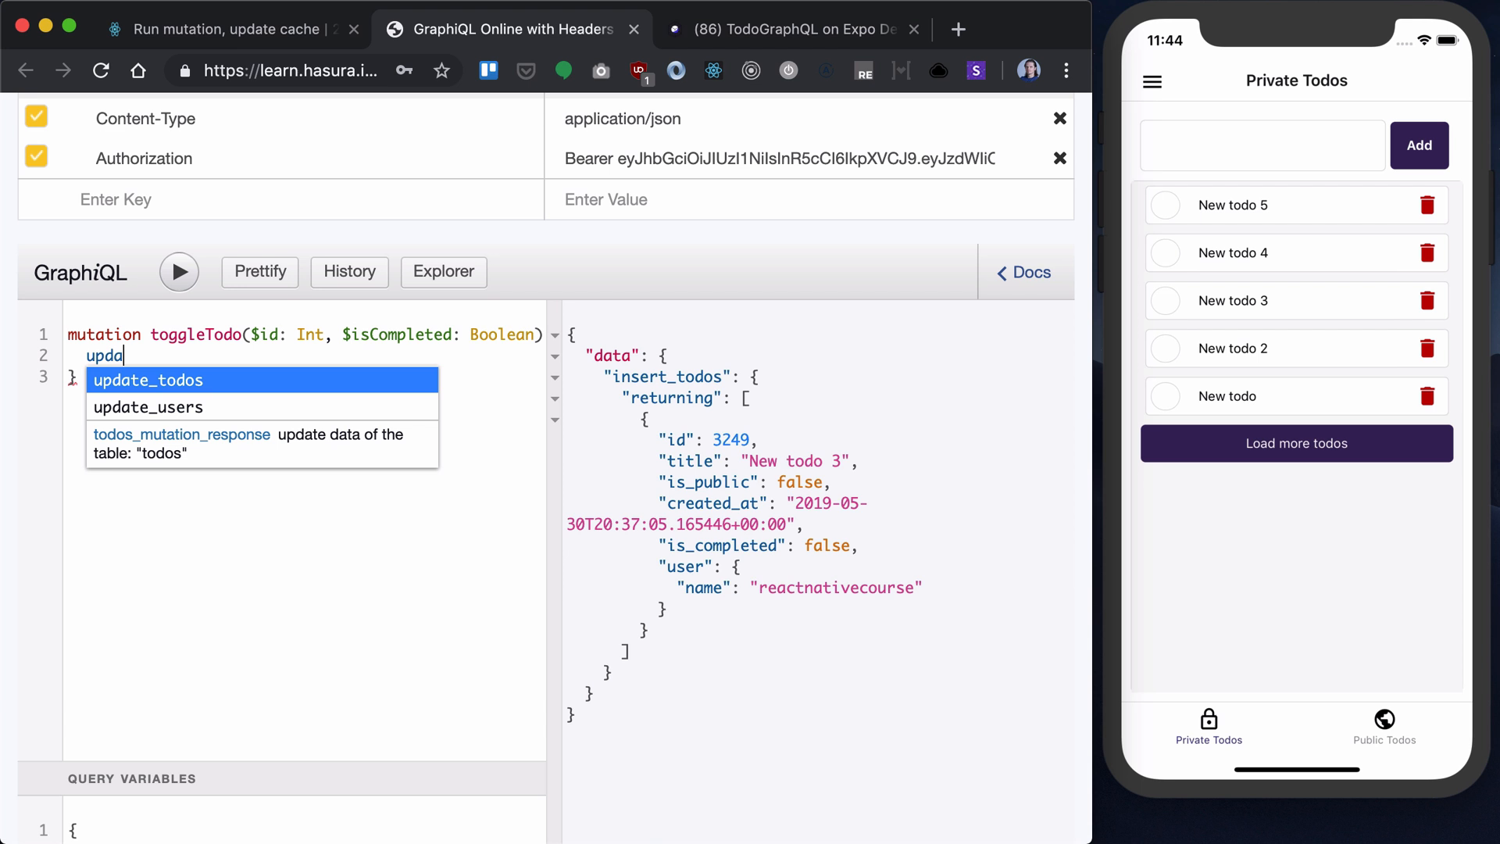
{"action": "key", "text": "Tab"}
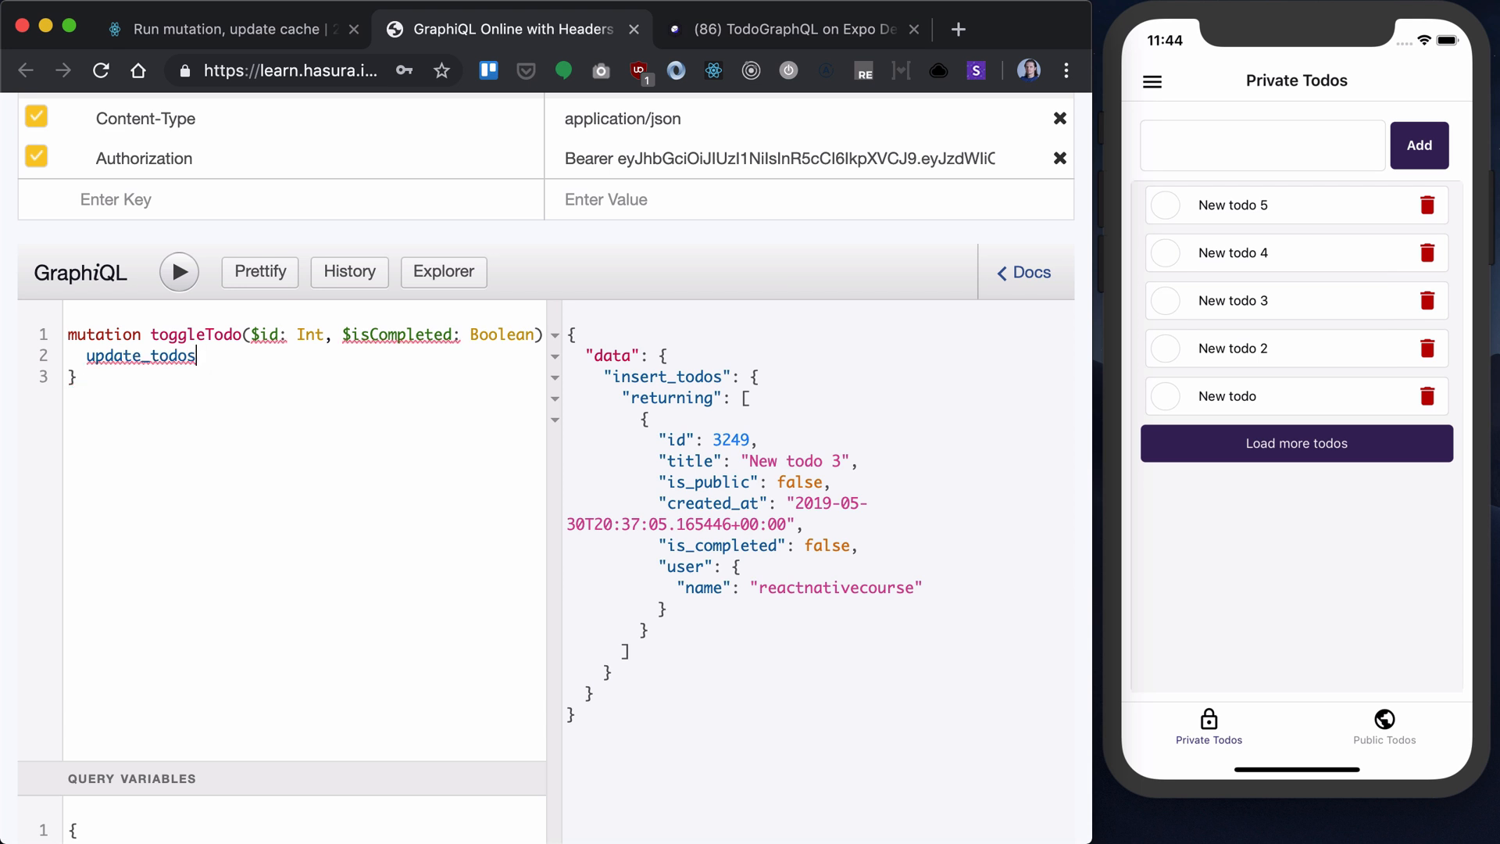
{"action": "type", "text": "(_set: {"}
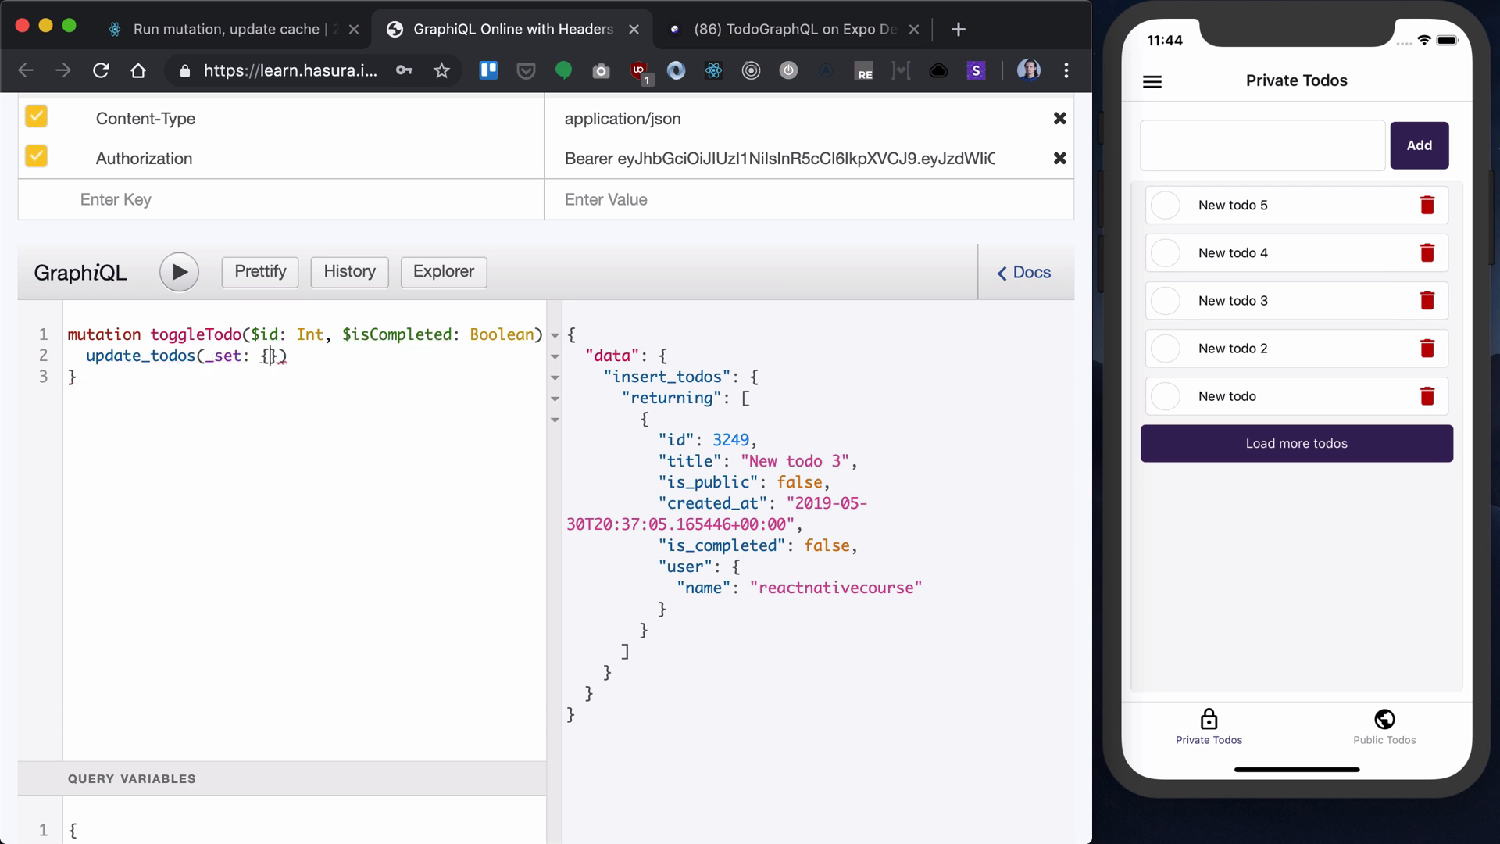
{"action": "key", "text": "Return"}
{"action": "type", "text": "is"}
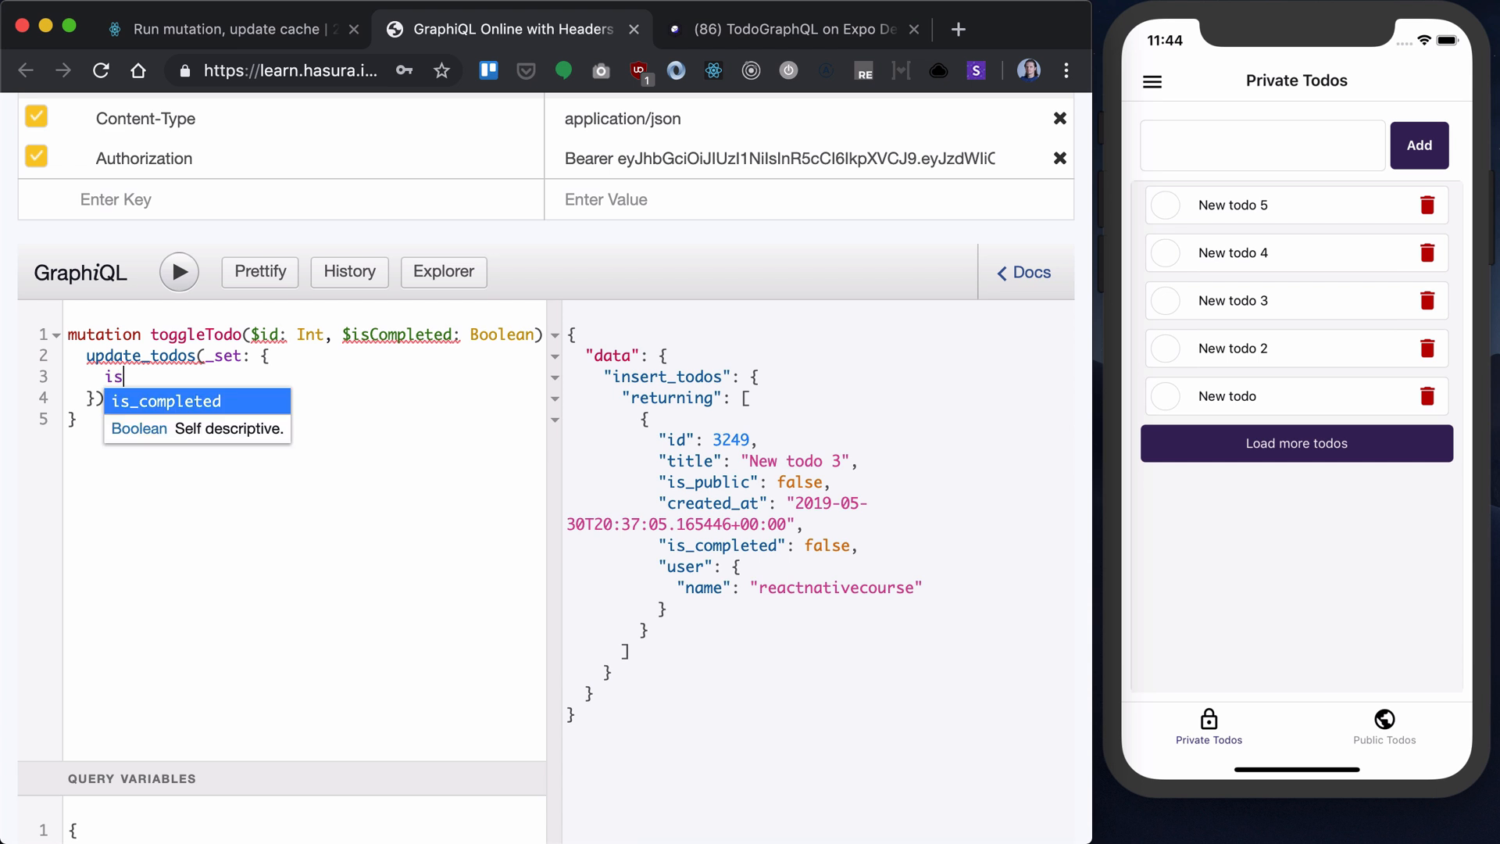
{"action": "key", "text": "Tab"}
{"action": "type", "text": ";"}
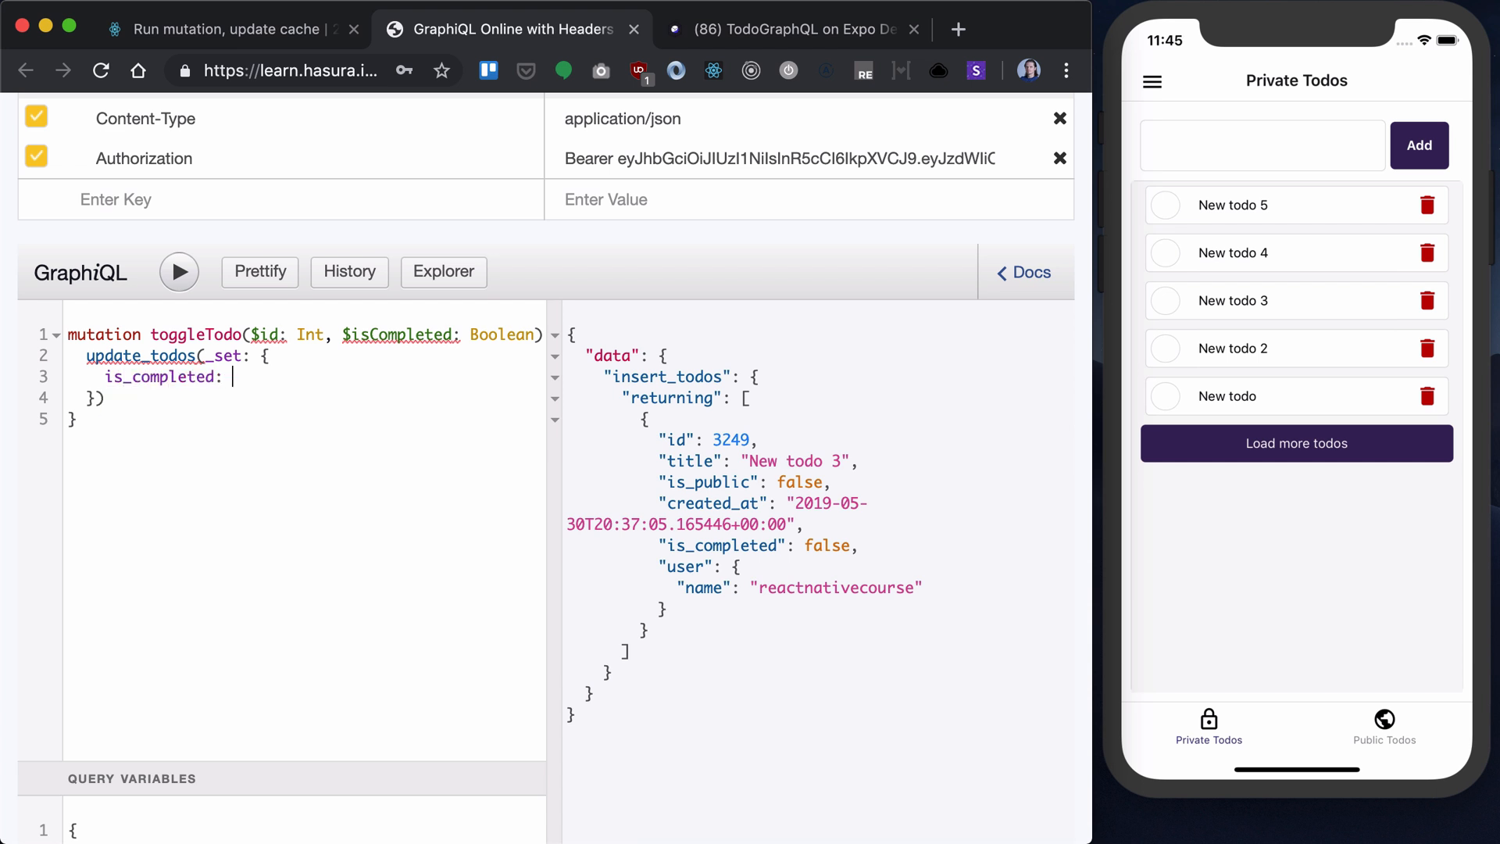
{"action": "key", "text": "BackSpace"}
{"action": "type", "text": "%"}
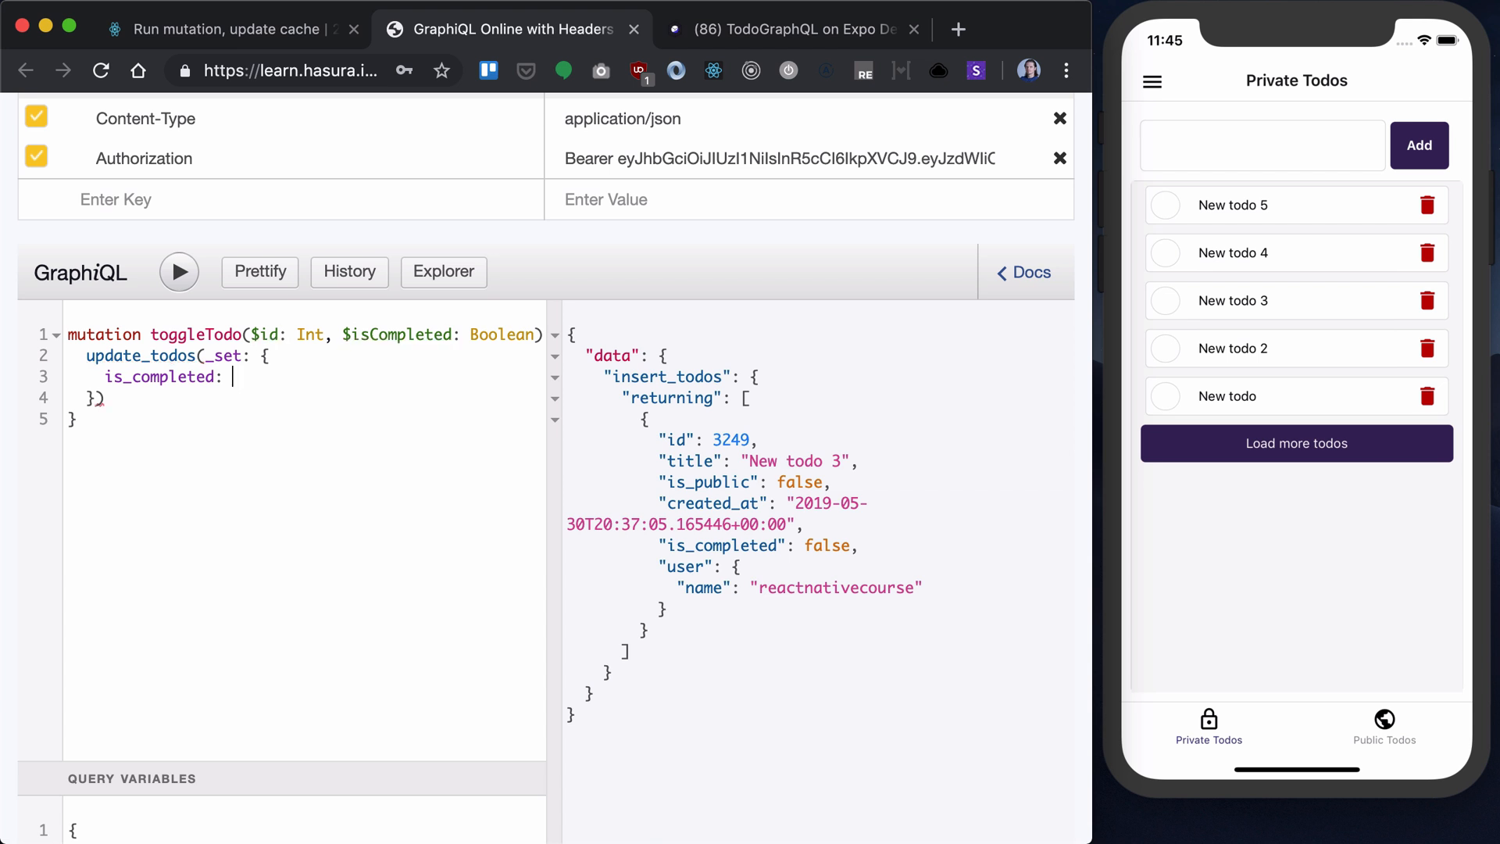
{"action": "type", "text": "isComple"}
{"action": "type", "text": "ted"}
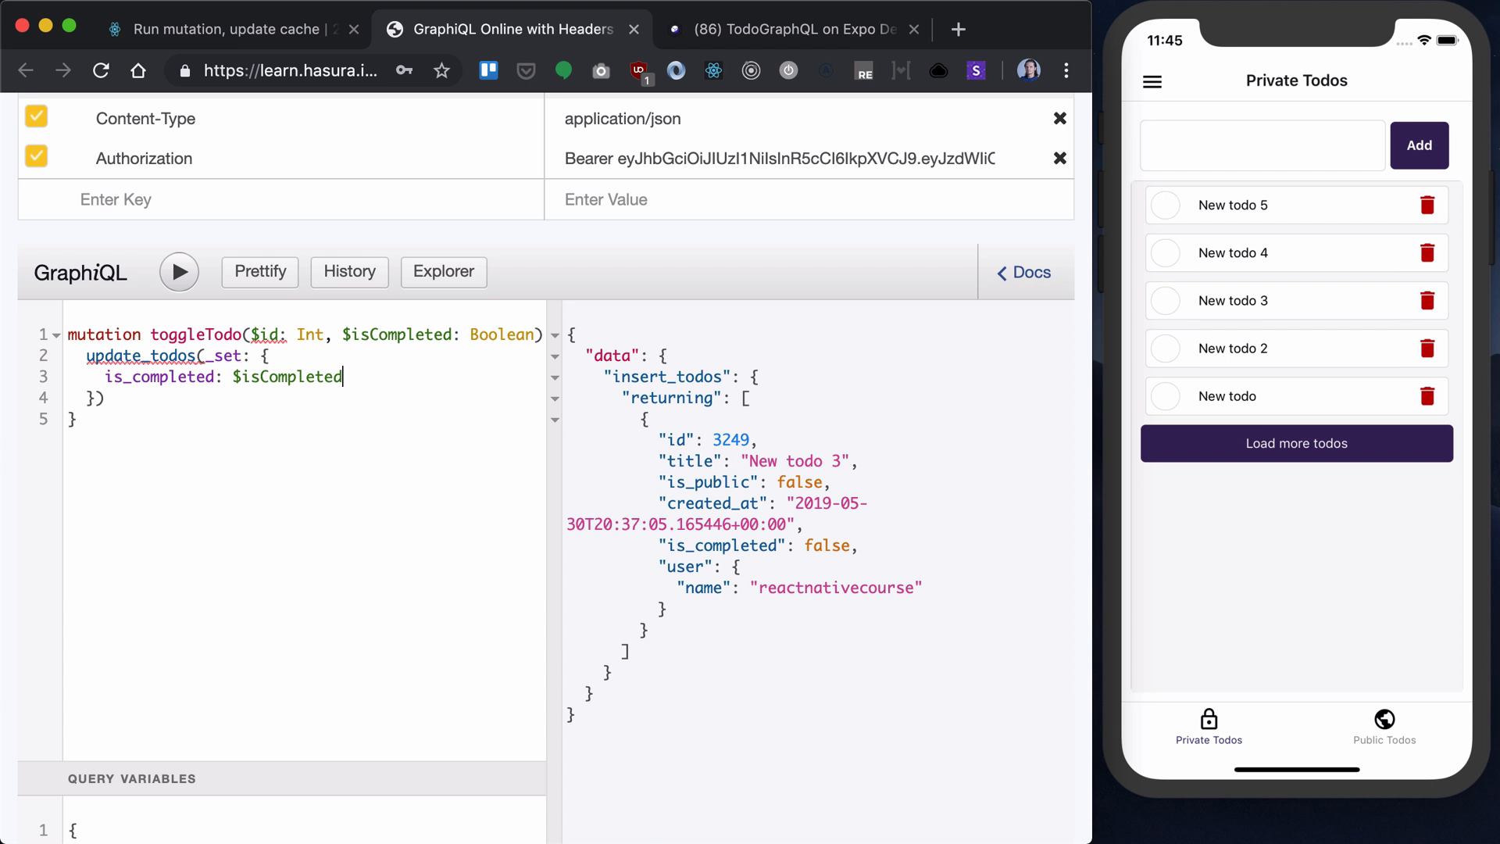
{"action": "type", "text": ", "}
{"action": "type", "text": "where"}
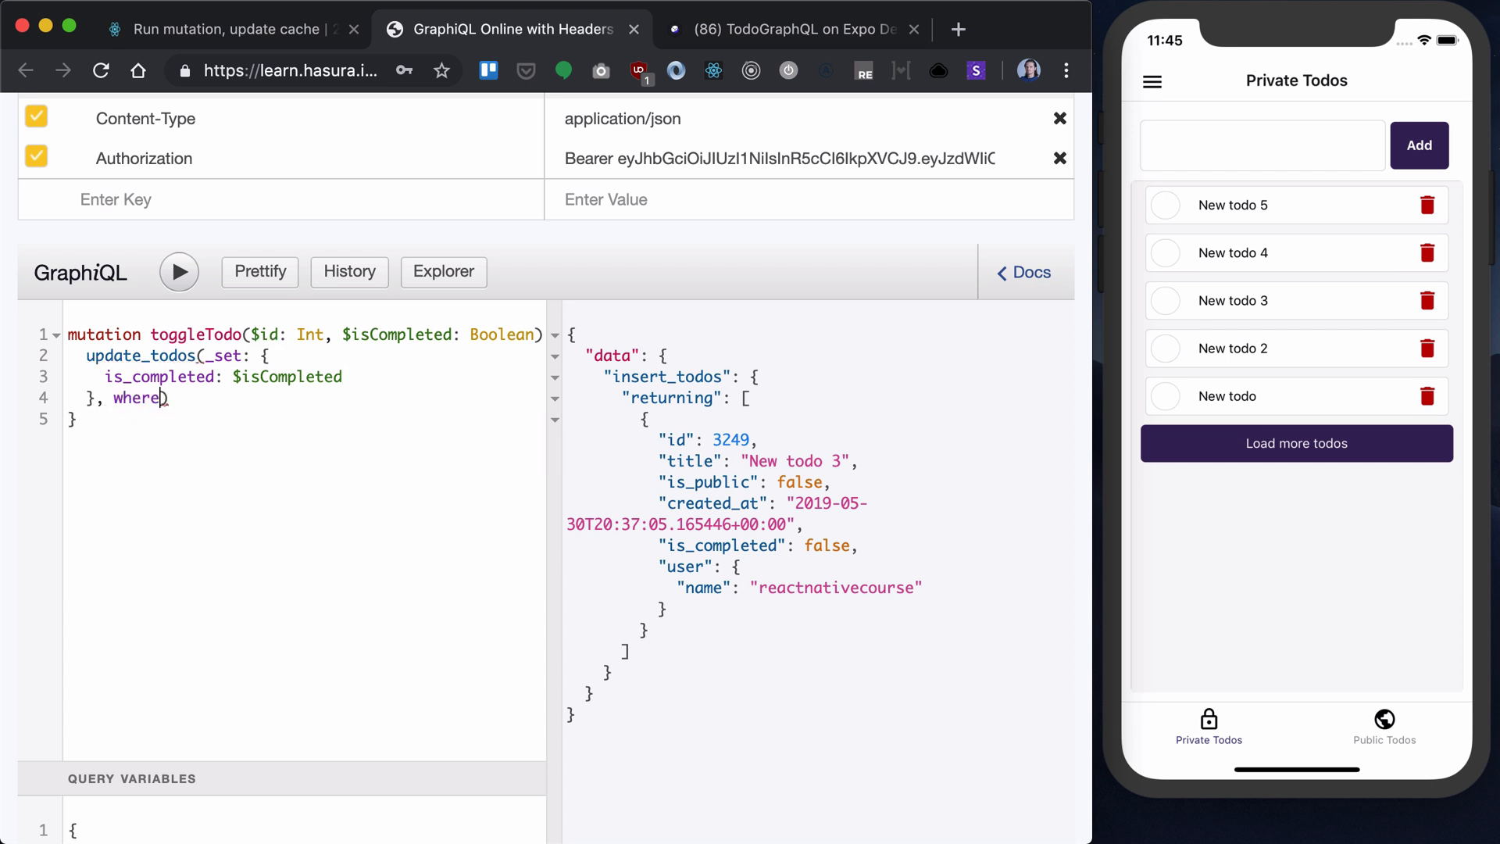
{"action": "type", "text": ": {"}
Add a where argument matching id _eq $id and begin the selection block
{"action": "key", "text": "Return"}
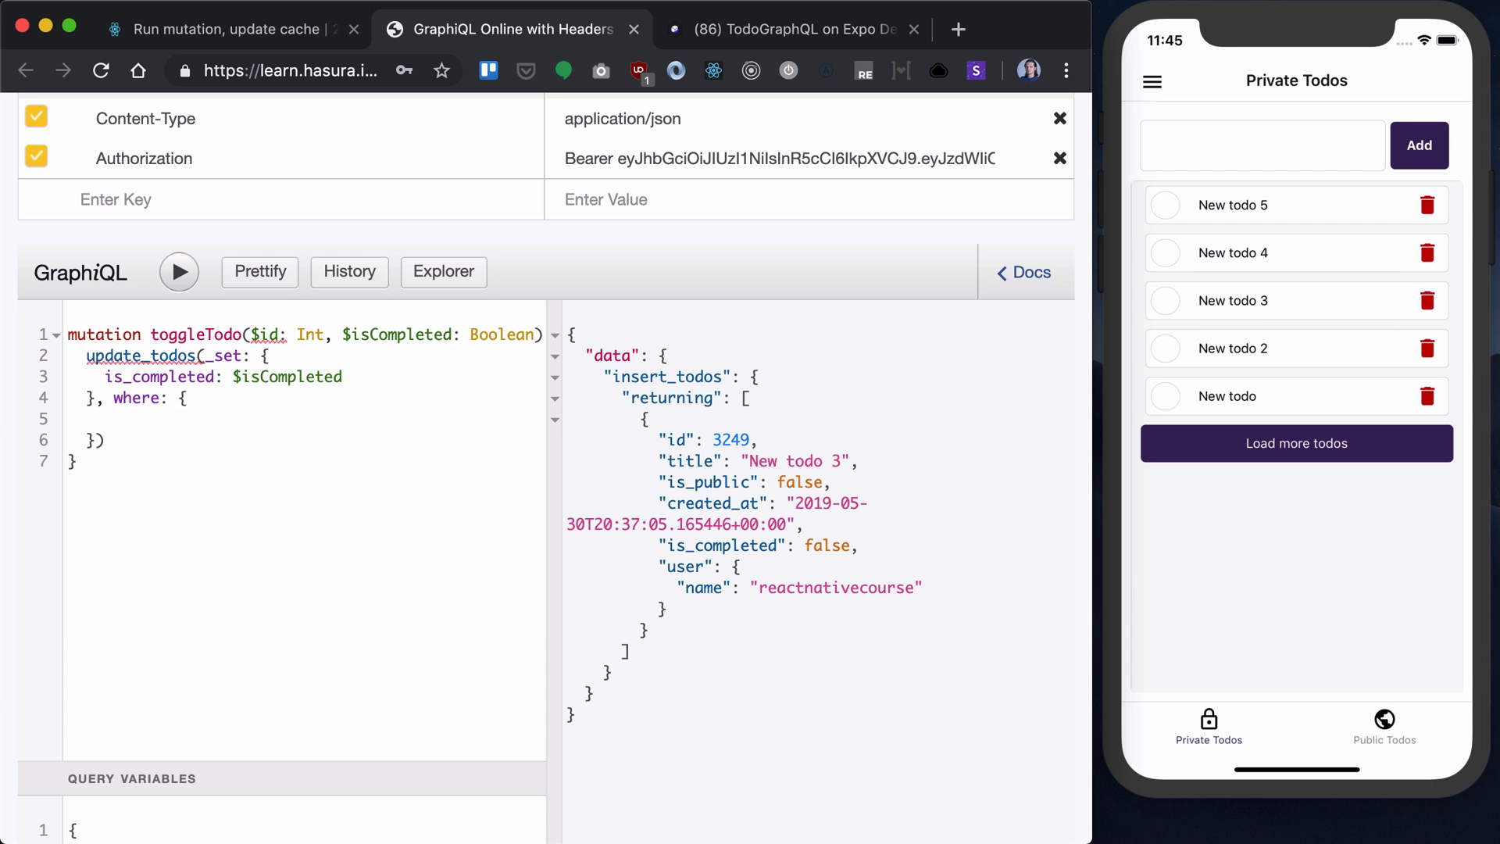
{"action": "type", "text": "id: "}
{"action": "type", "text": "{"}
{"action": "key", "text": "Return"}
{"action": "type", "text": "_"}
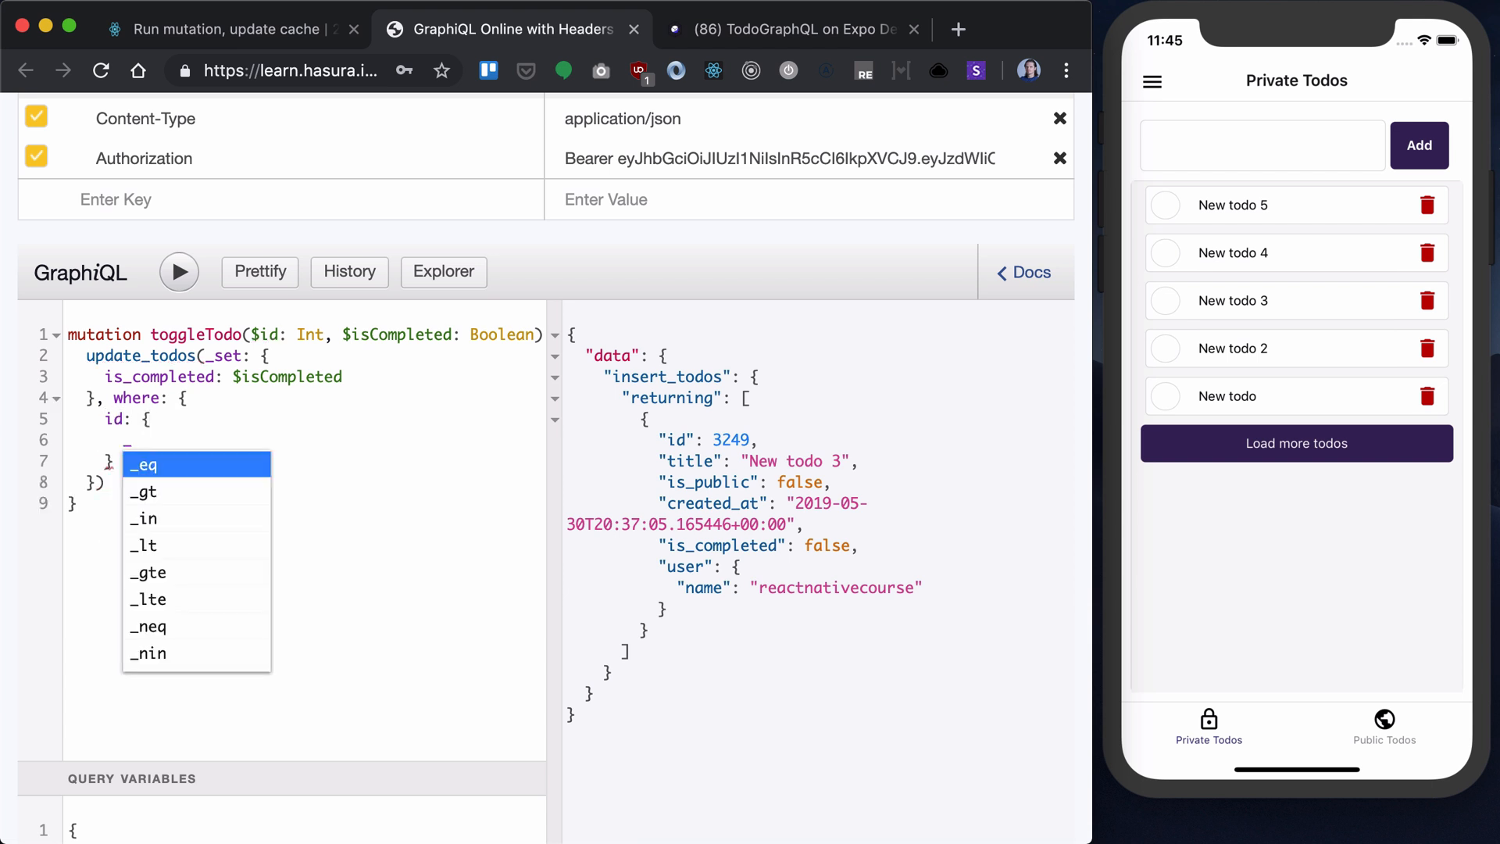
{"action": "type", "text": "eq: $id"}
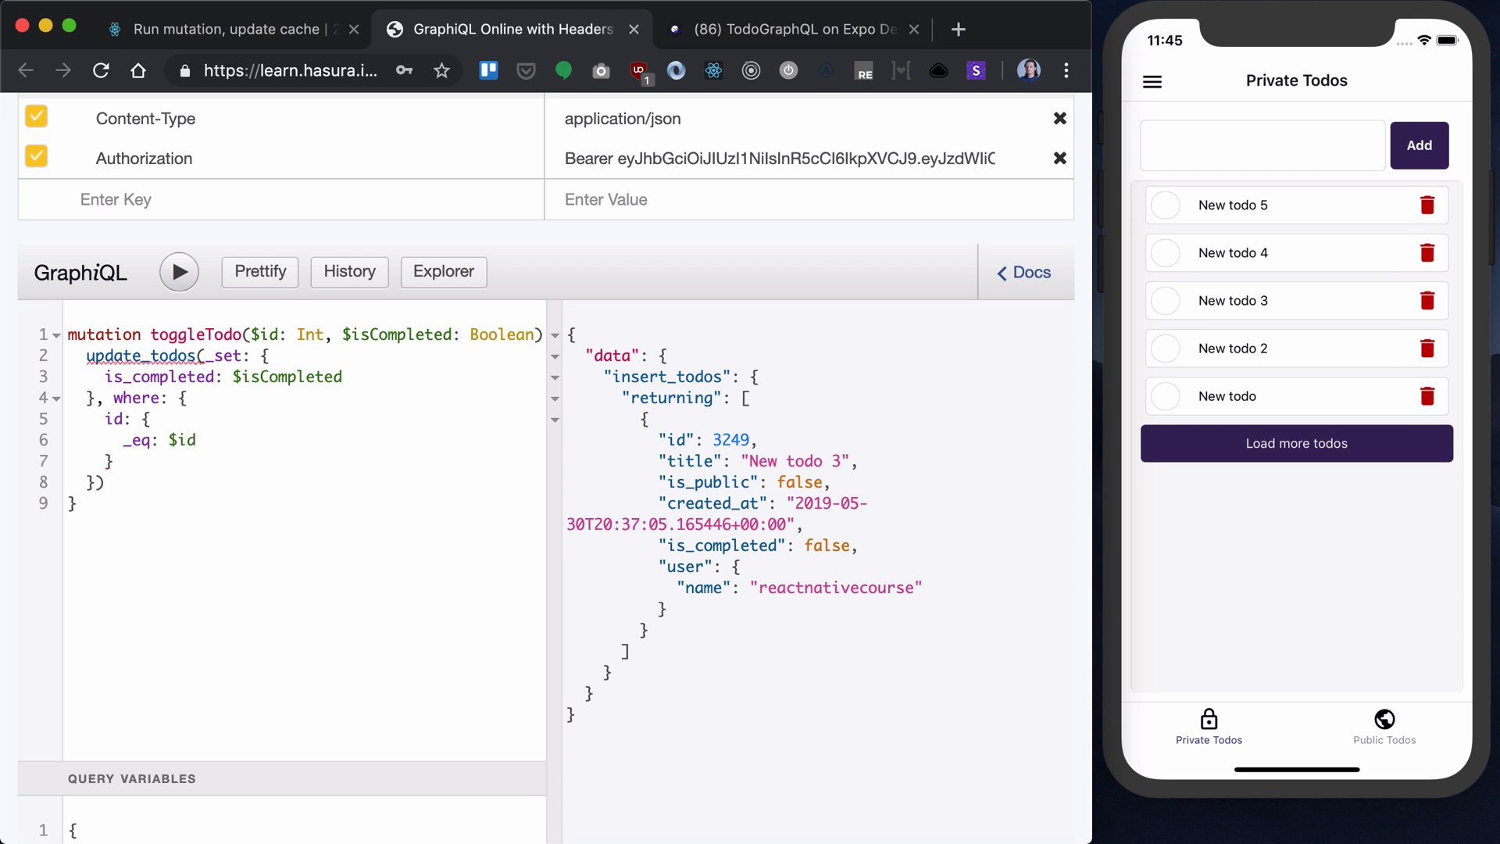
{"action": "type", "text": " {"}
Open the returning block and list the id and title fields
{"action": "key", "text": "Return"}
{"action": "type", "text": "ret"}
{"action": "key", "text": "Tab"}
{"action": "type", "text": "{"}
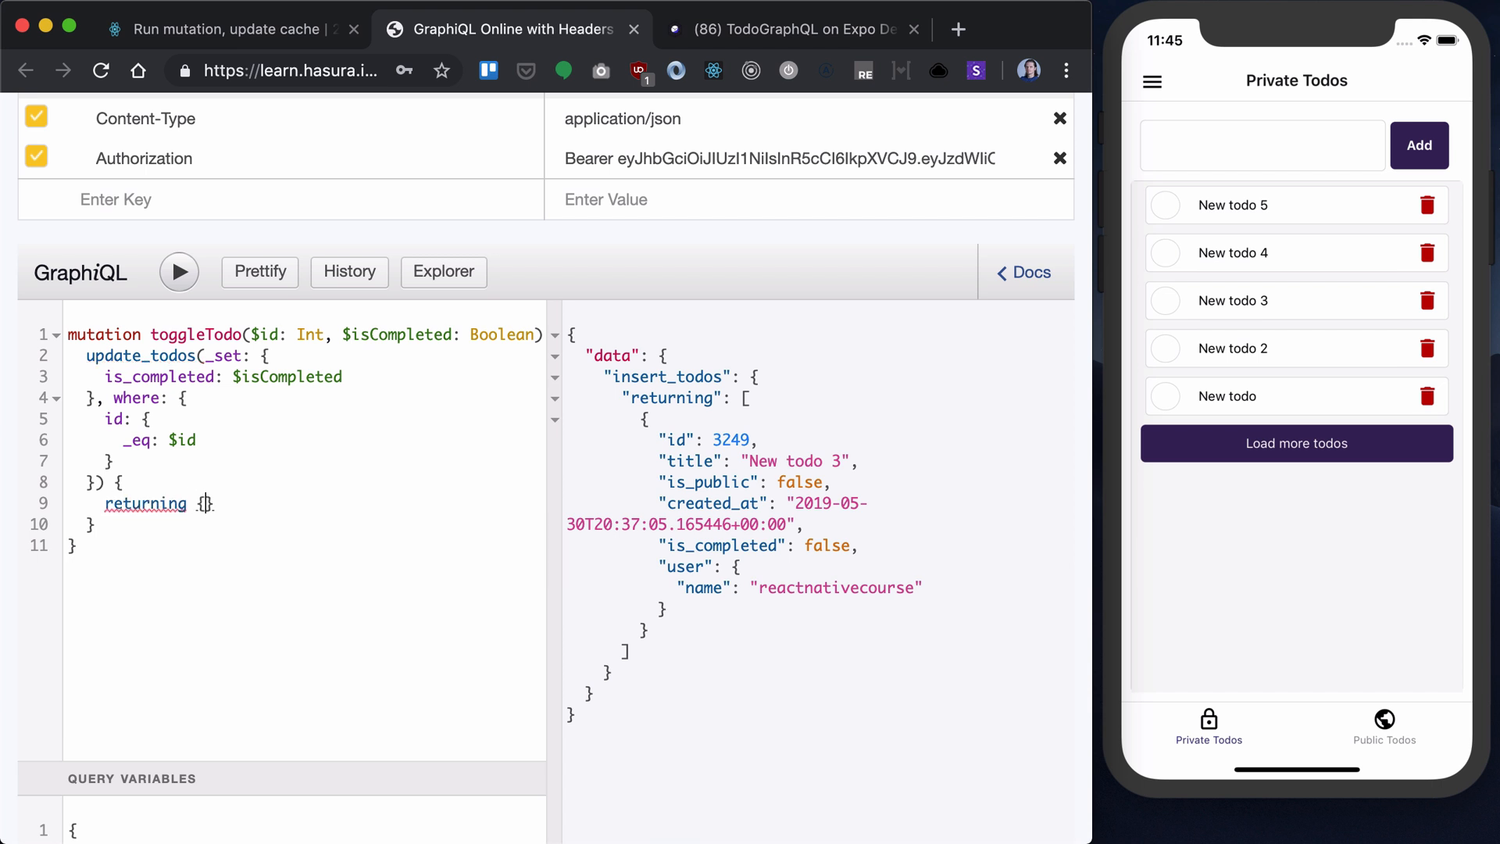
{"action": "key", "text": "Return"}
{"action": "type", "text": "id"}
{"action": "key", "text": "Return"}
{"action": "type", "text": "te"}
{"action": "key", "text": "Tab"}
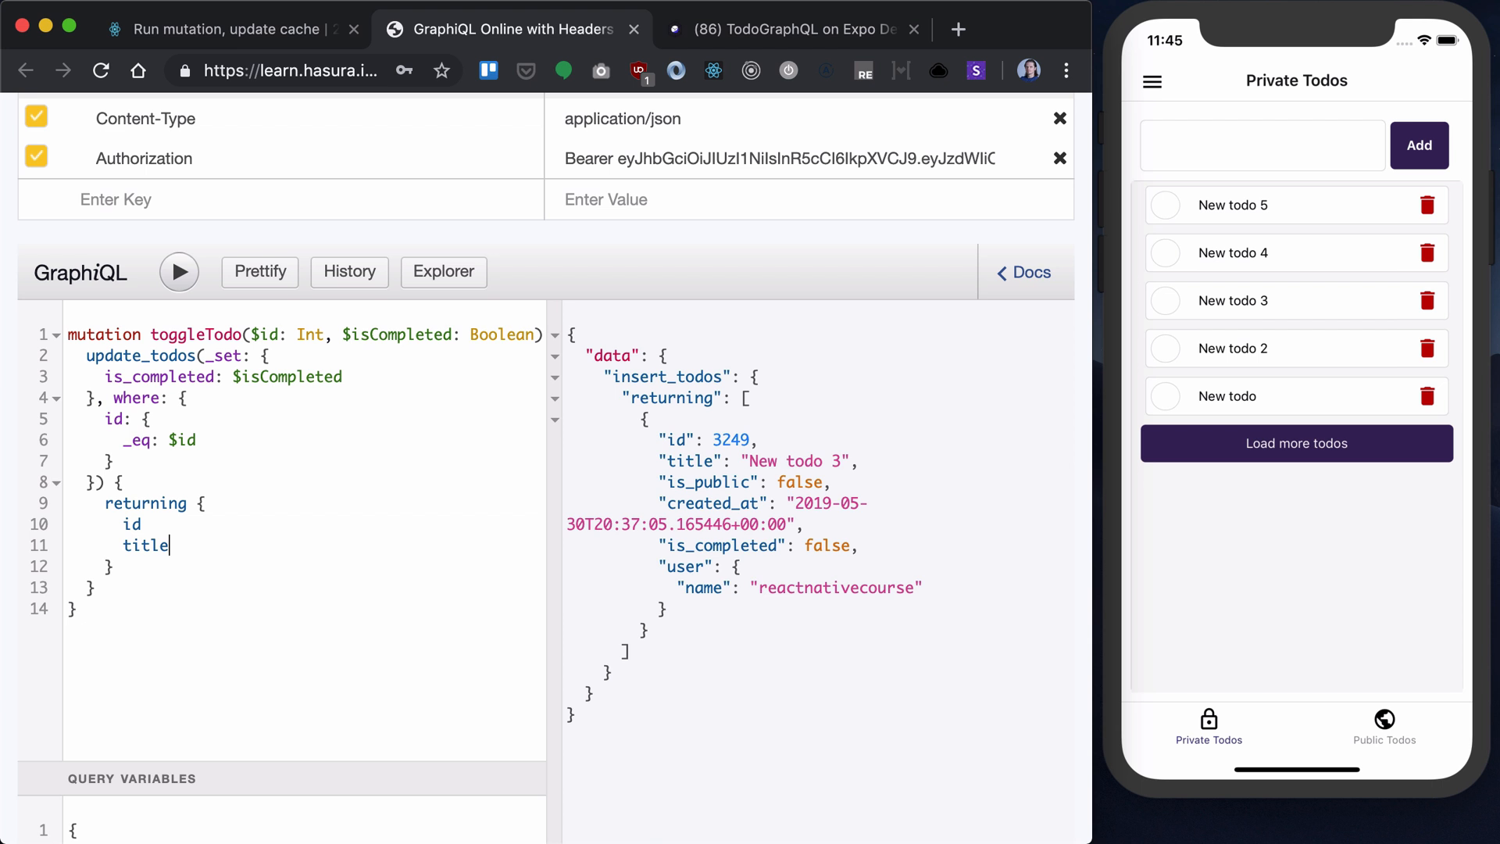
{"action": "key", "text": "Return"}
{"action": "type", "text": "is"}
Add is_completed, created_at, is_public and user { name } to the returned fields
{"action": "key", "text": "Down"}
{"action": "key", "text": "Tab"}
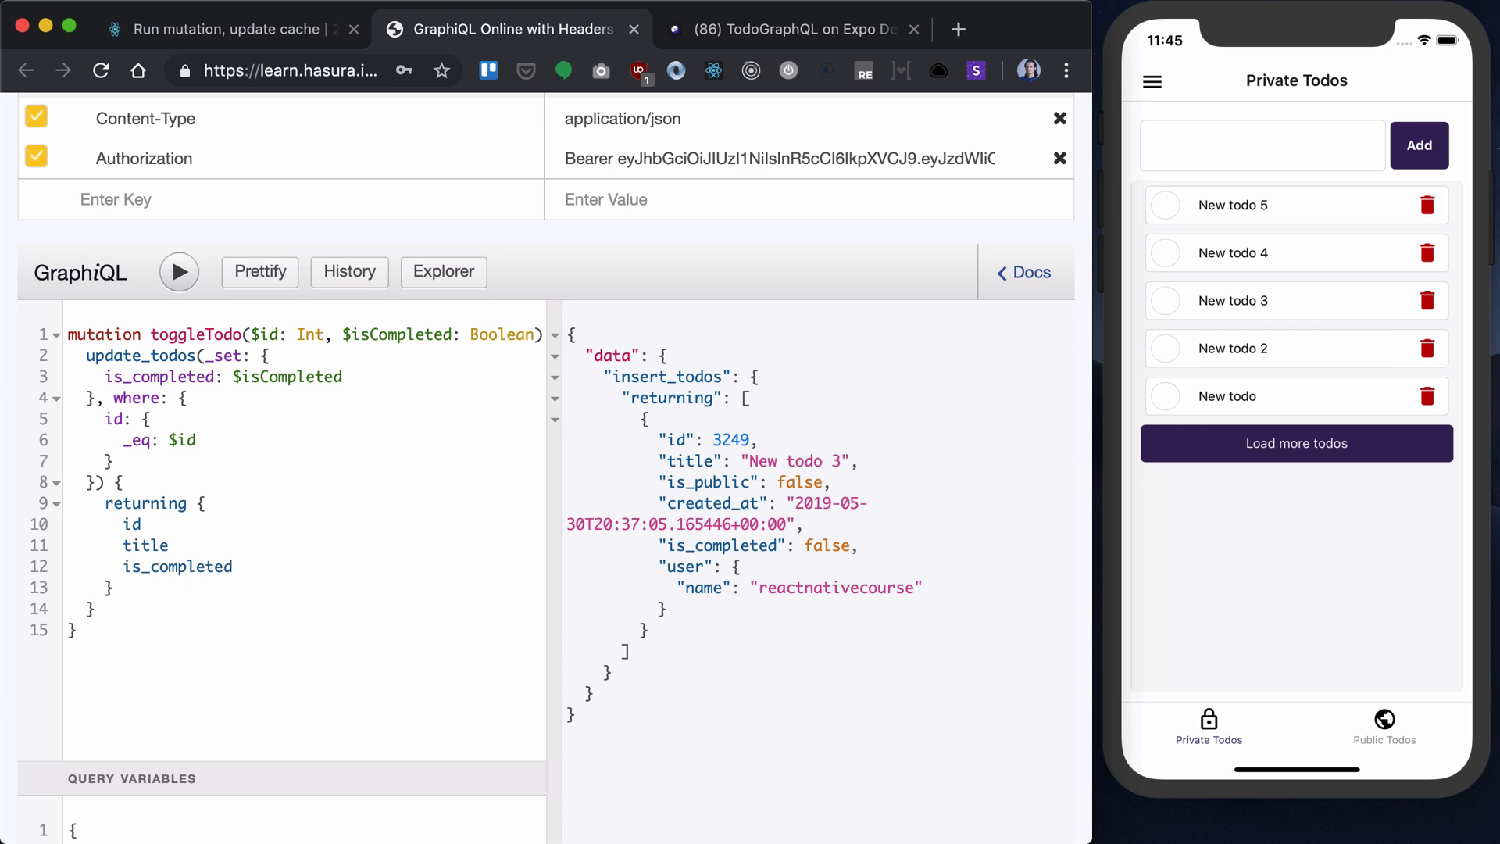
{"action": "key", "text": "Return"}
{"action": "type", "text": "c"}
{"action": "key", "text": "Tab"}
{"action": "key", "text": "Return"}
{"action": "type", "text": "is"}
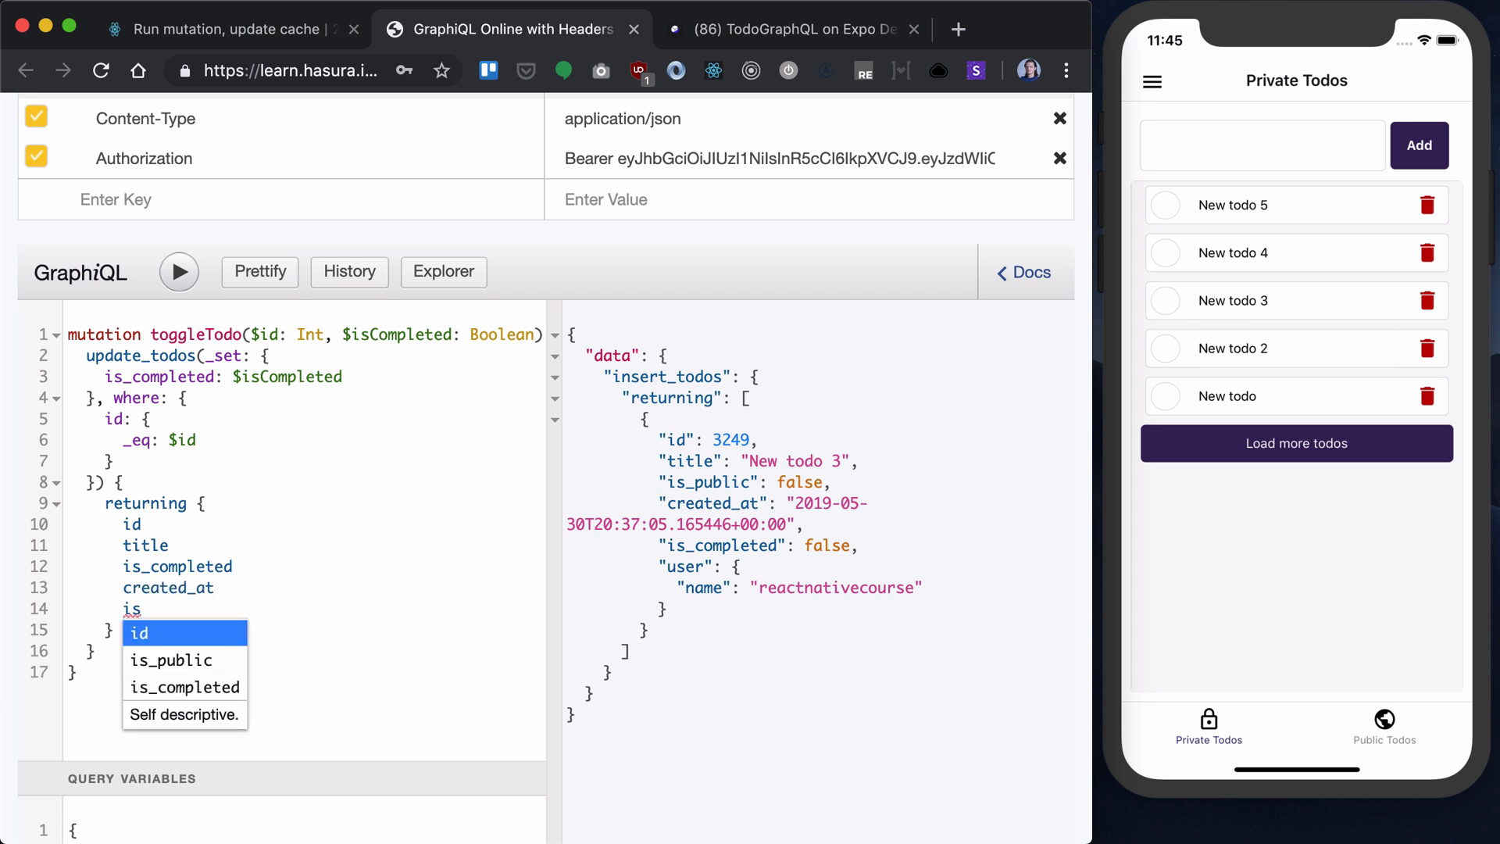
{"action": "key", "text": "Down"}
{"action": "key", "text": "Tab"}
{"action": "key", "text": "Return"}
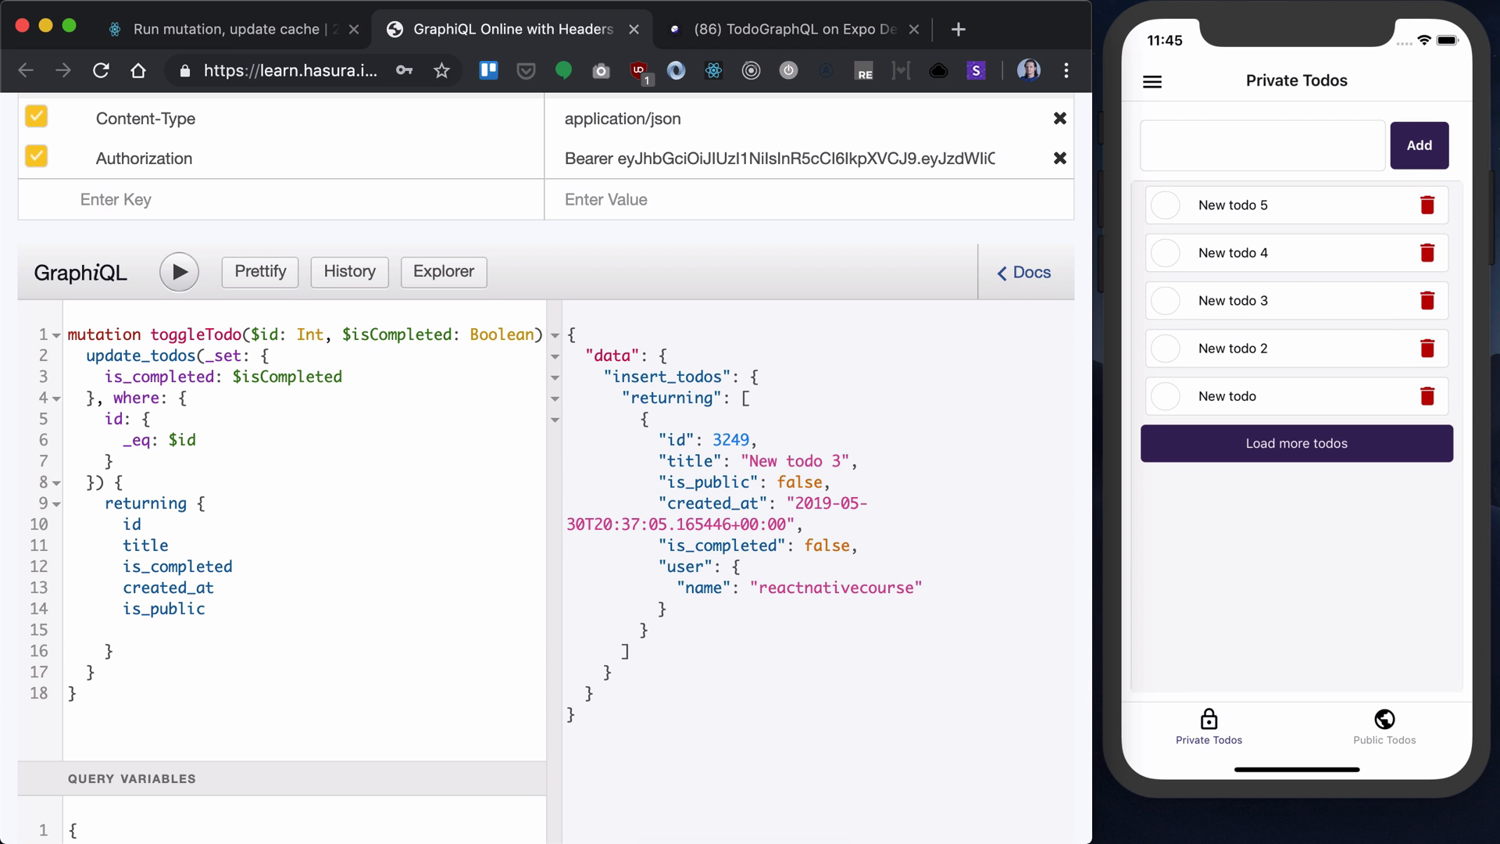
{"action": "type", "text": "user {"}
{"action": "key", "text": "Return"}
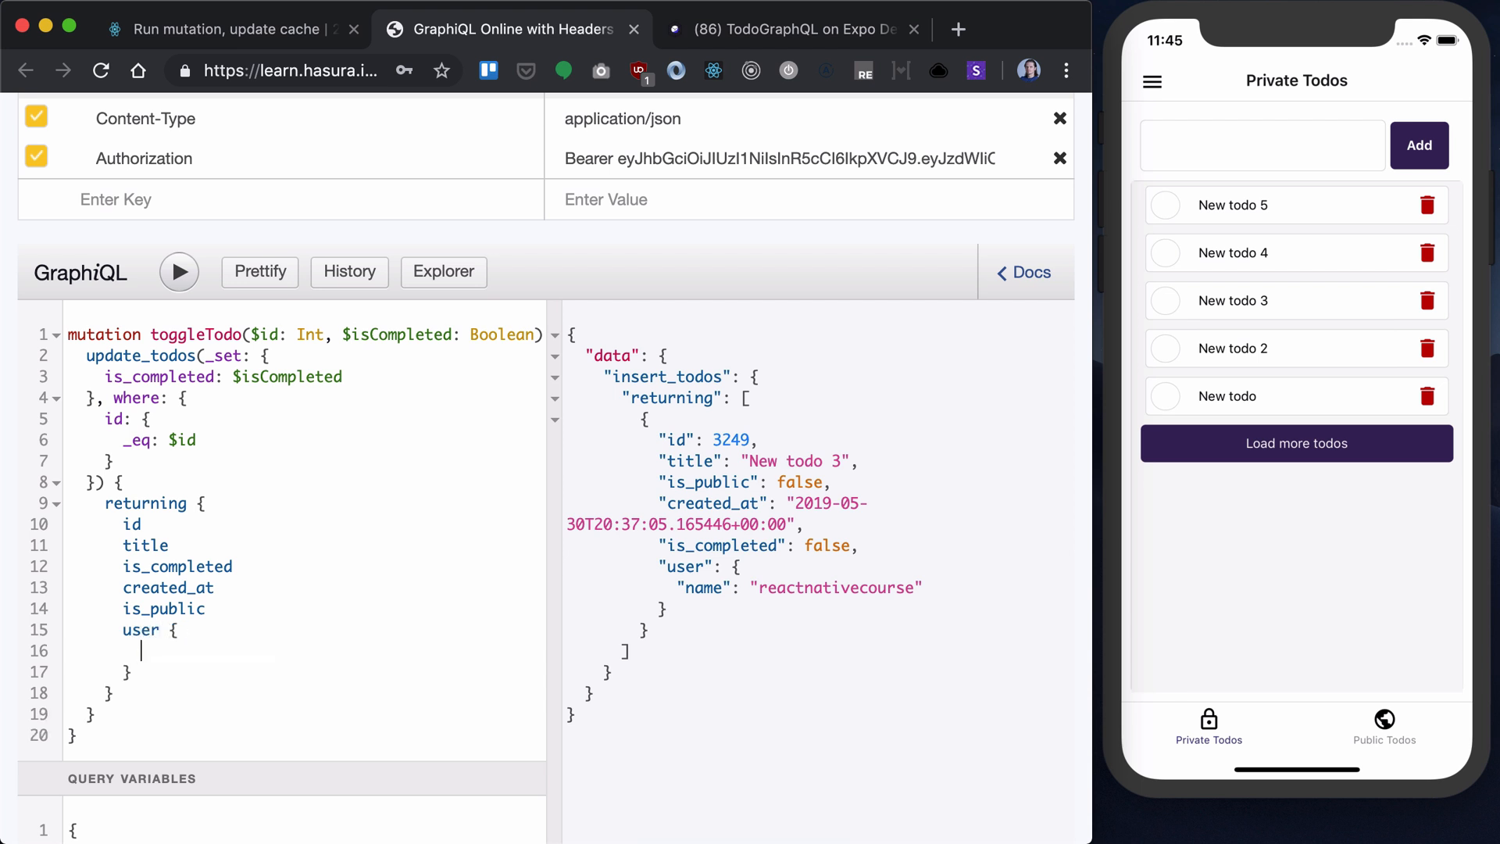
{"action": "type", "text": "name"}
{"action": "key", "text": "Escape"}
Copy todo id 3249 from the result and set the id query variable to 3249
{"action": "left_click", "coordinate": [347, 517]}
{"action": "double_click", "coordinate": [727, 440]}
{"action": "scroll", "coordinate": [341, 650], "scroll_direction": "down", "scroll_amount": 1}
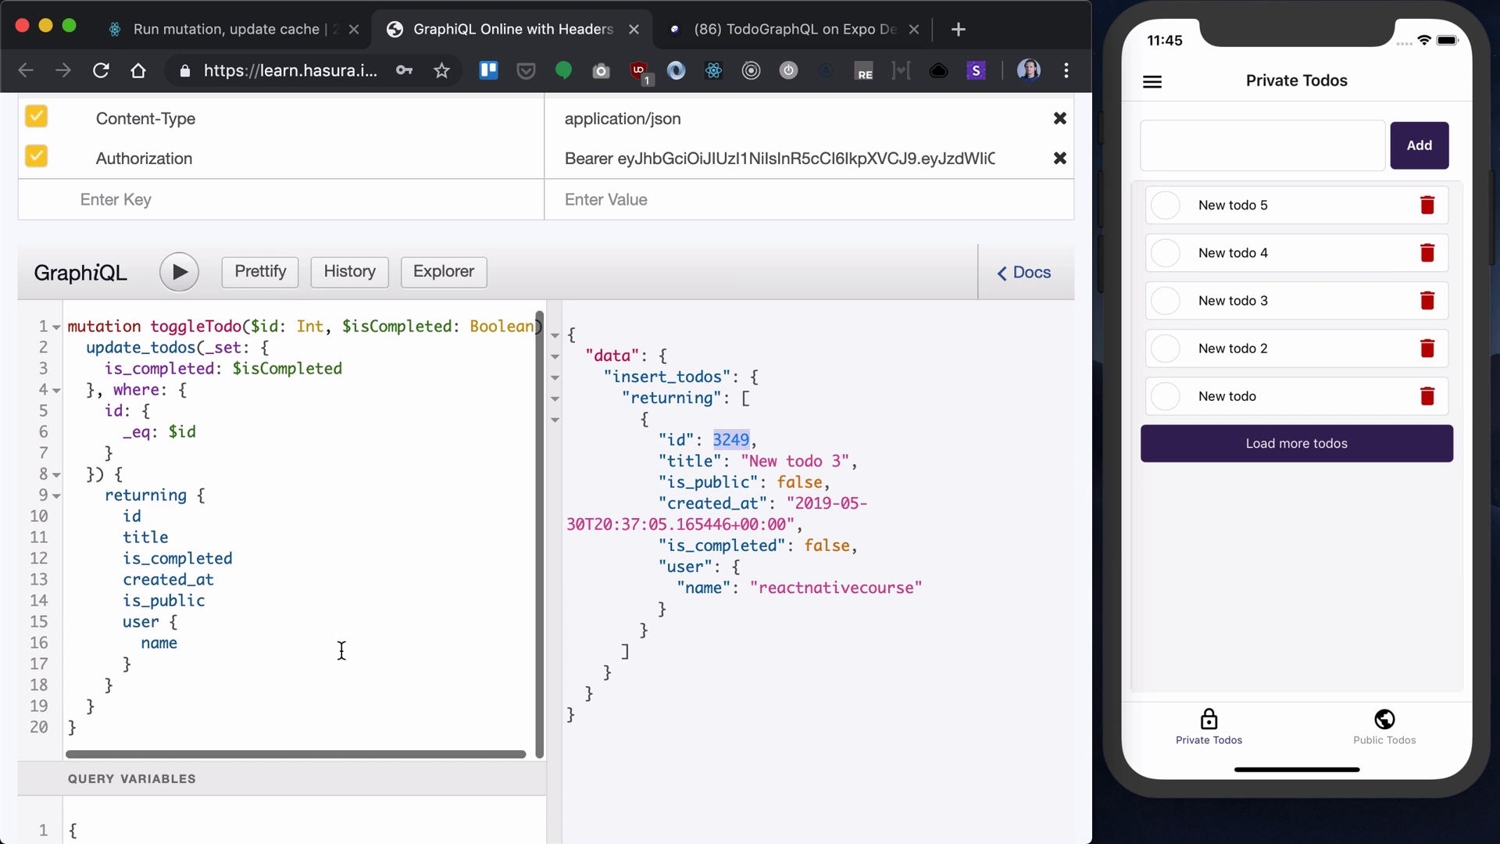
{"action": "scroll", "coordinate": [161, 805], "scroll_direction": "down", "scroll_amount": 3}
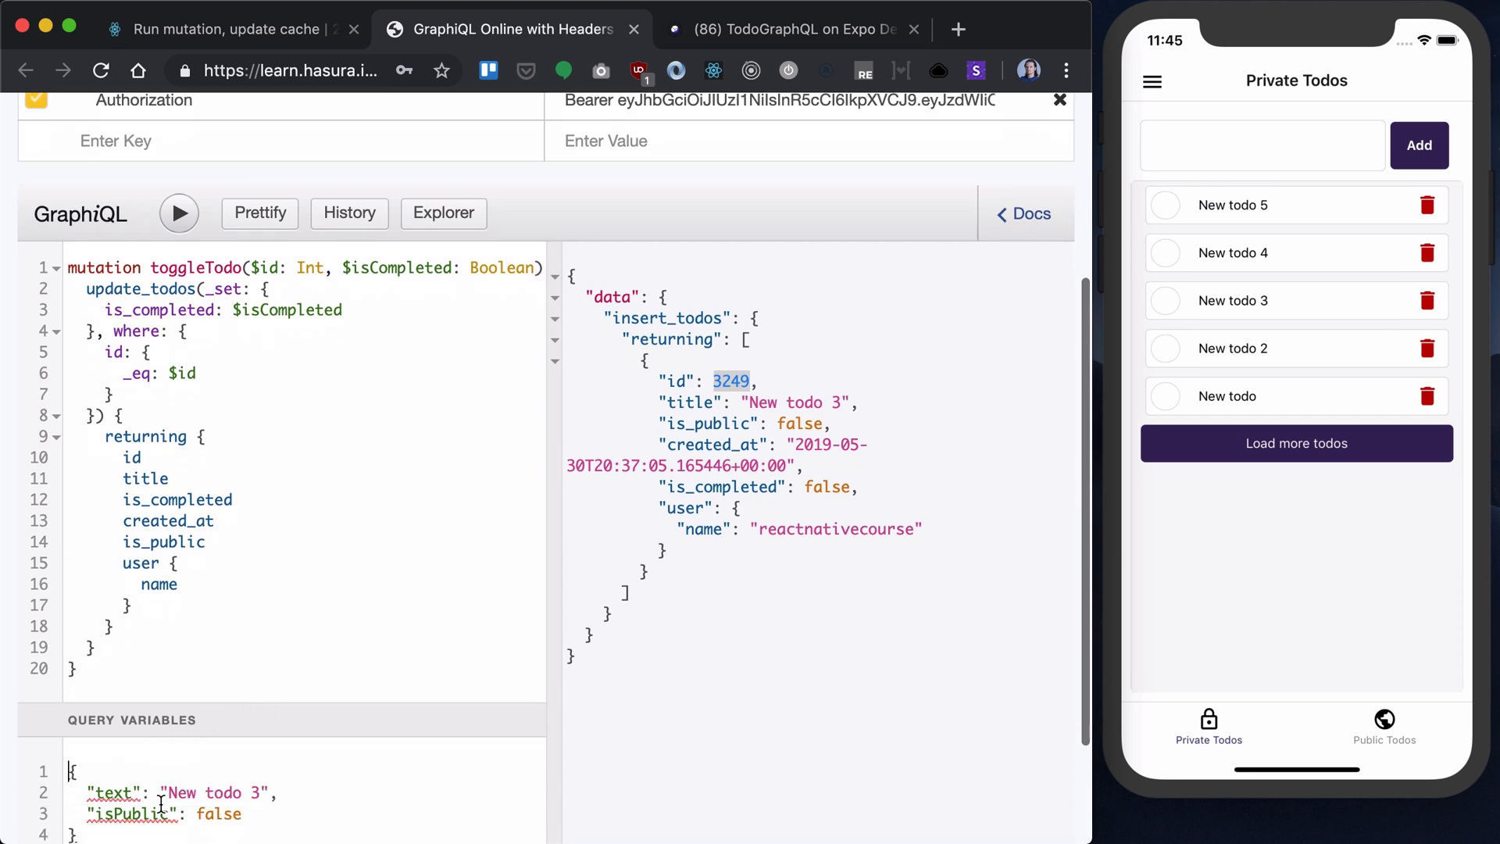
{"action": "double_click", "coordinate": [113, 710]}
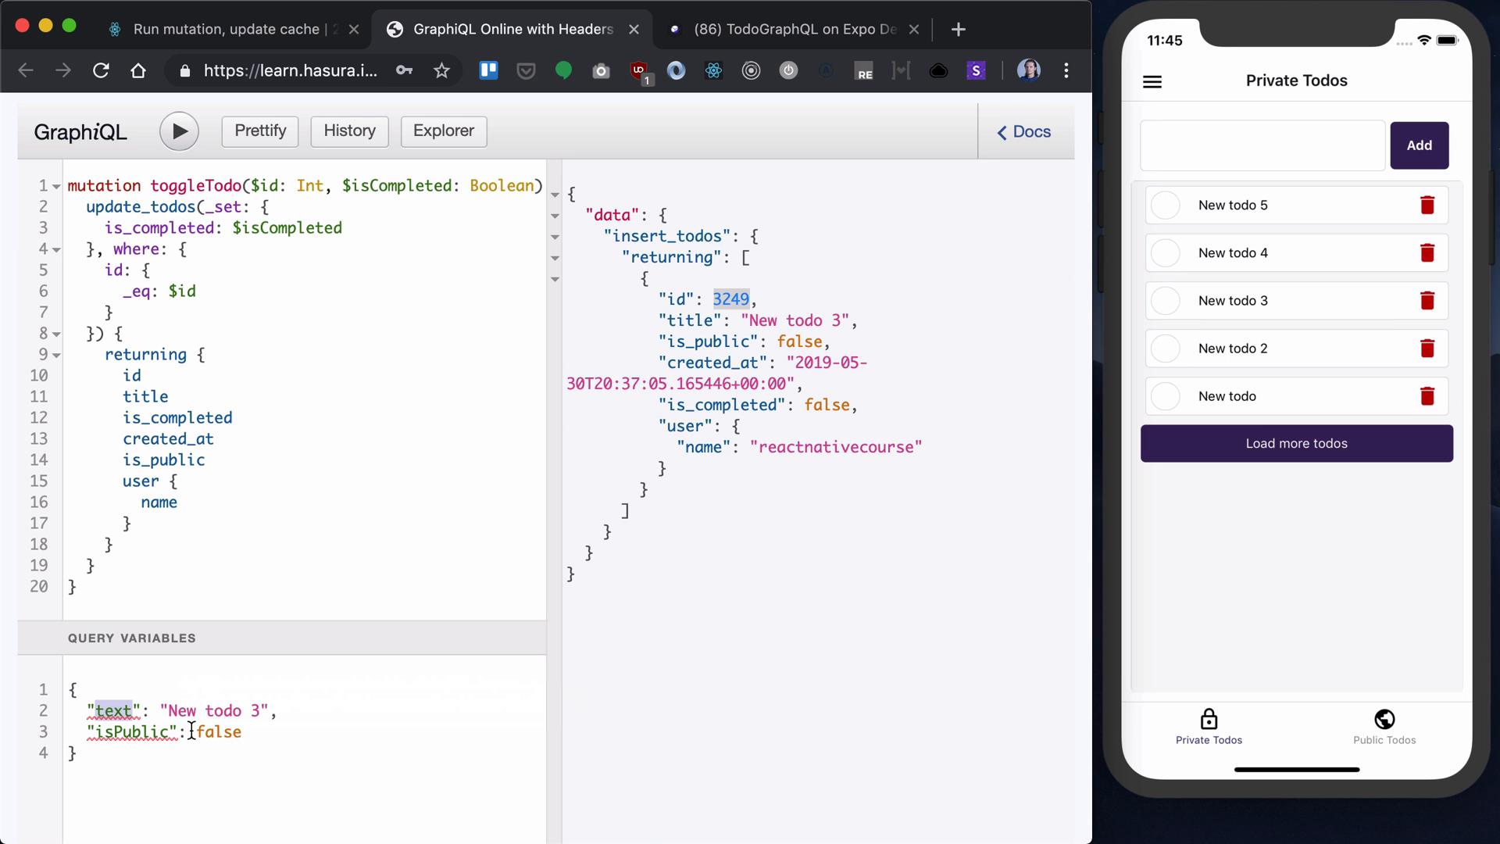
{"action": "type", "text": "id"}
{"action": "key", "text": "Escape"}
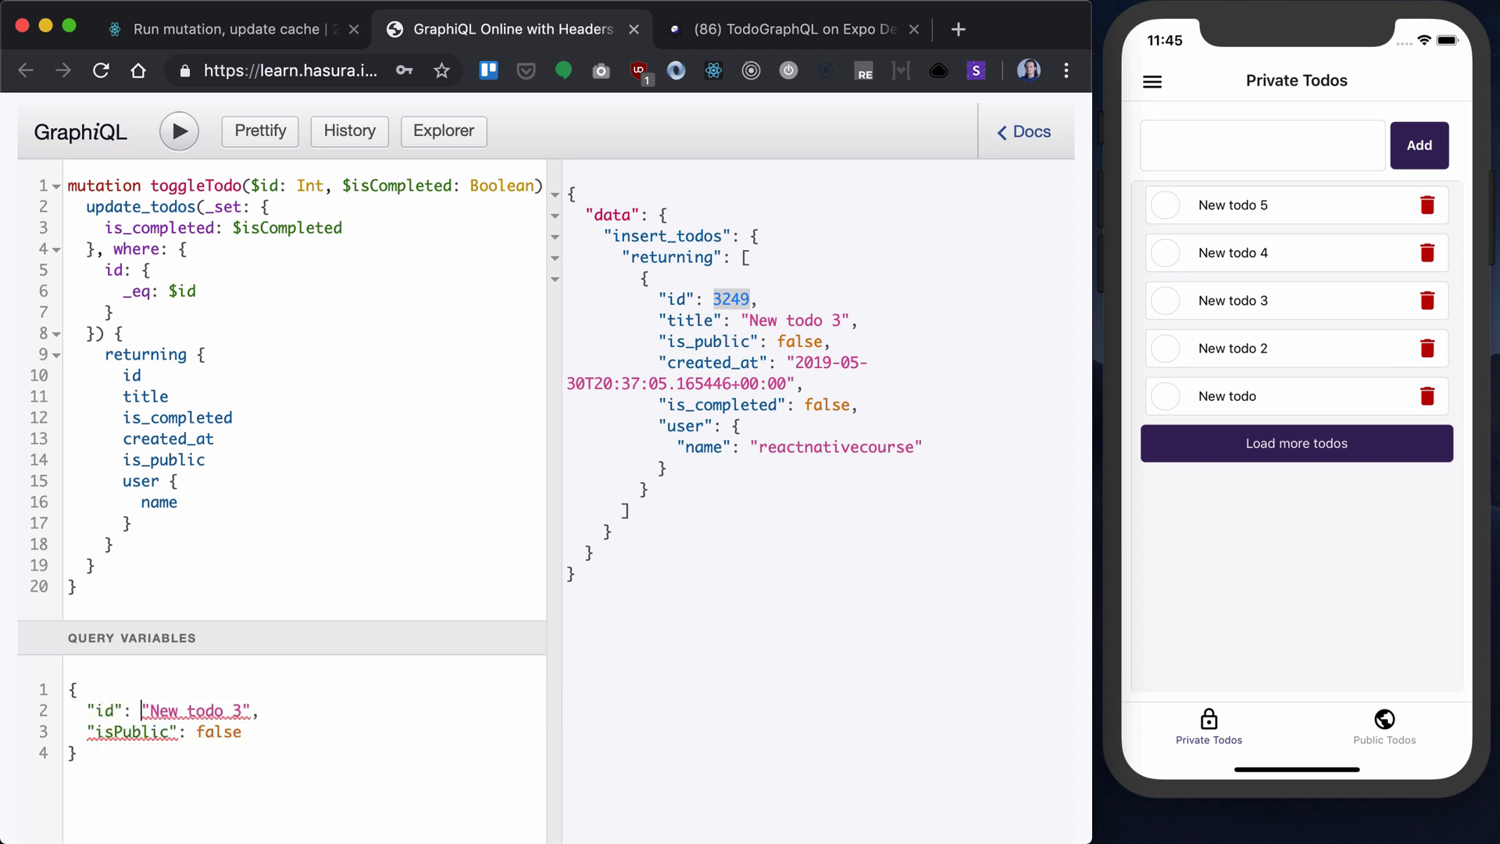
{"action": "double_click", "coordinate": [196, 710]}
{"action": "type", "text": "3249"}
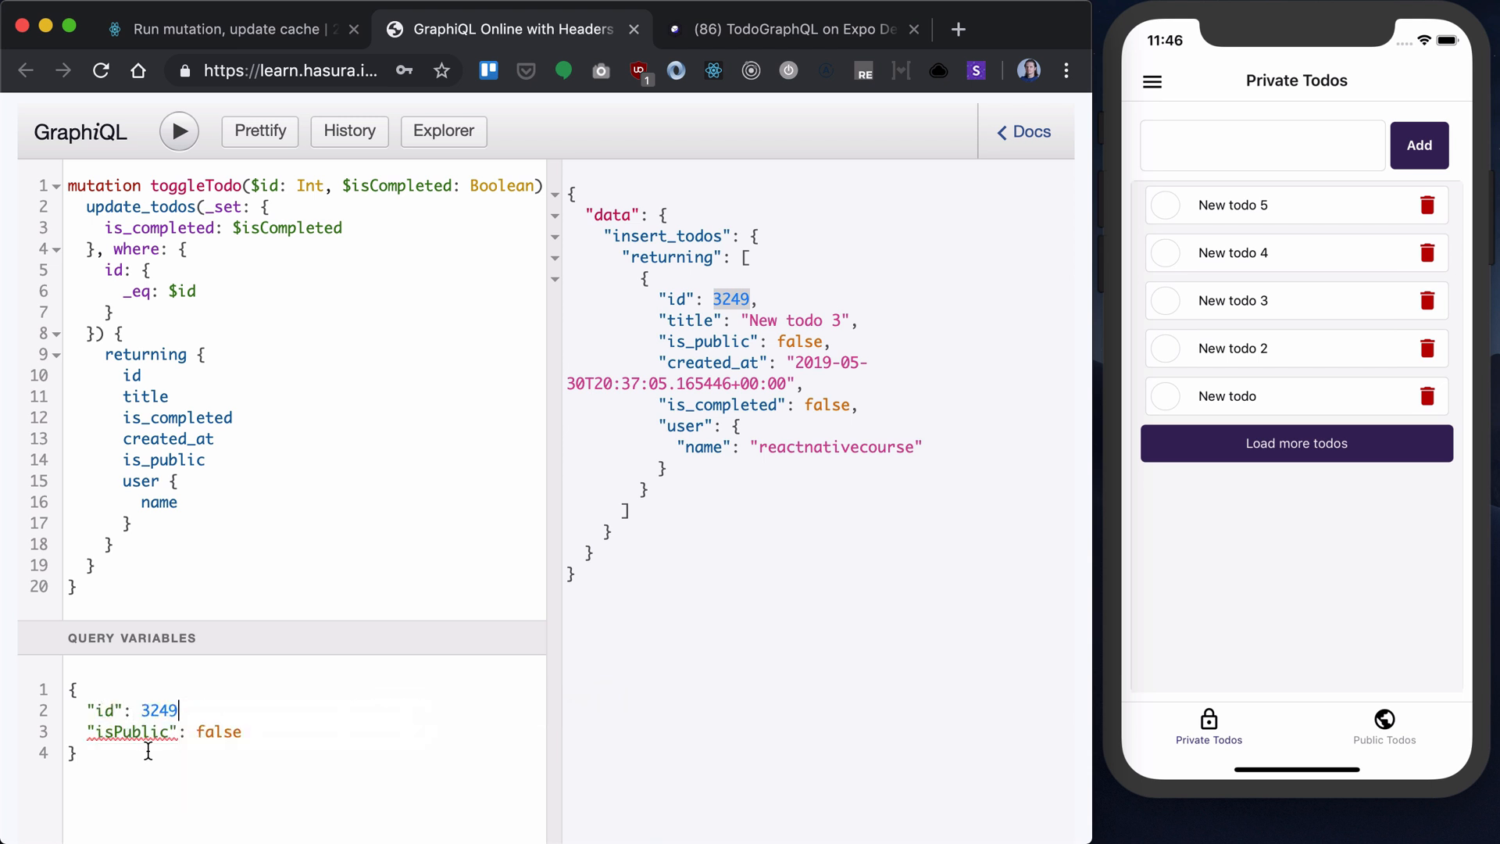
Replace the isPublic variable with isCompleted set to true, separating the variables with a comma
{"action": "double_click", "coordinate": [114, 732]}
{"action": "type", "text": "is"}
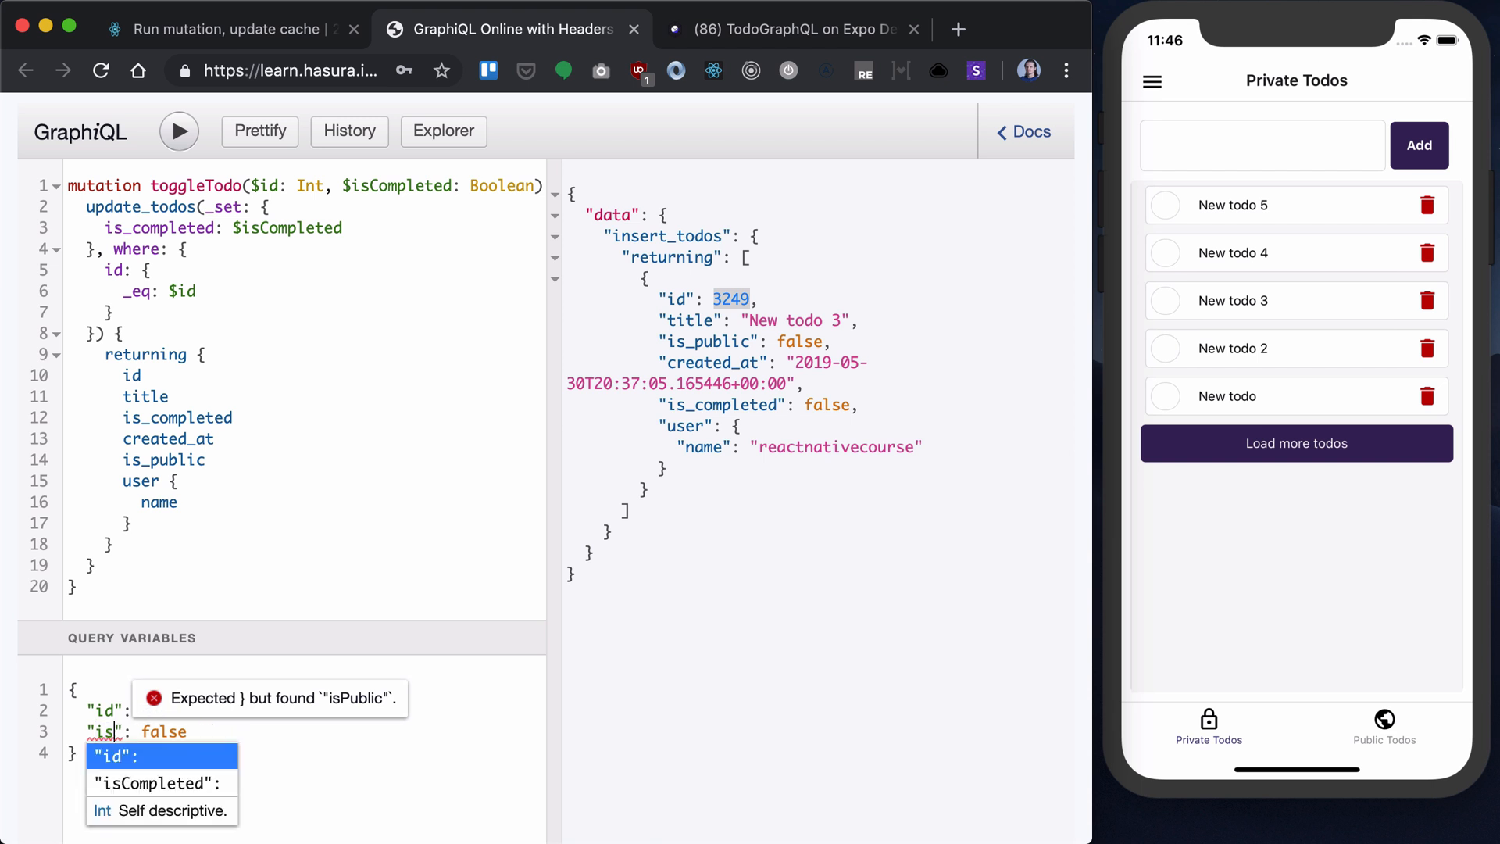
{"action": "key", "text": "Down"}
{"action": "key", "text": "Return"}
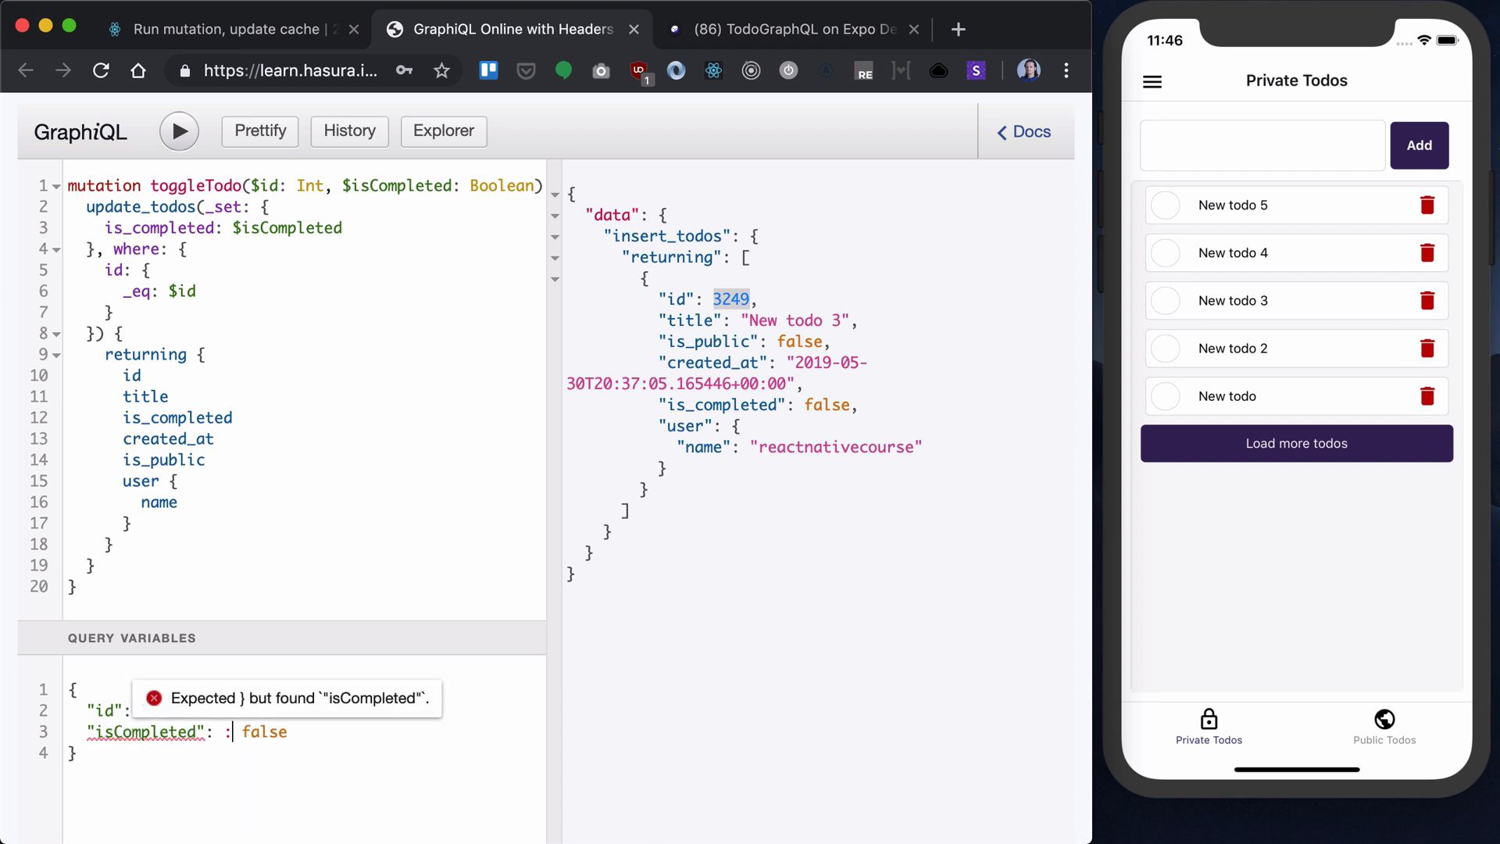
{"action": "key", "text": "BackSpace"}
{"action": "key", "text": "BackSpace"}
{"action": "key", "text": "shift+End"}
{"action": "type", "text": "tru"}
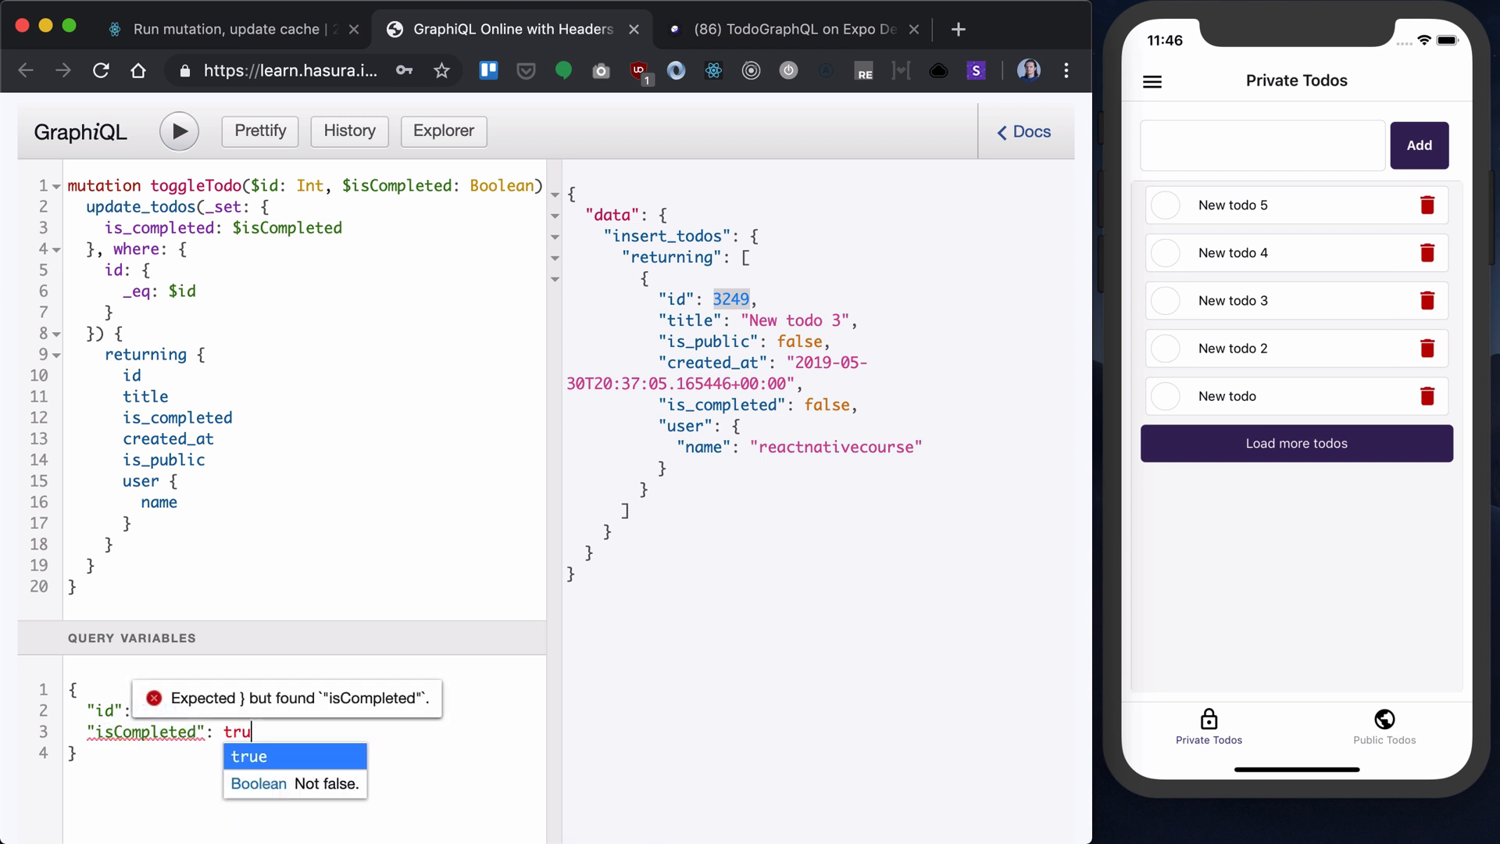
{"action": "type", "text": "e"}
{"action": "left_click", "coordinate": [178, 710]}
{"action": "type", "text": ","}
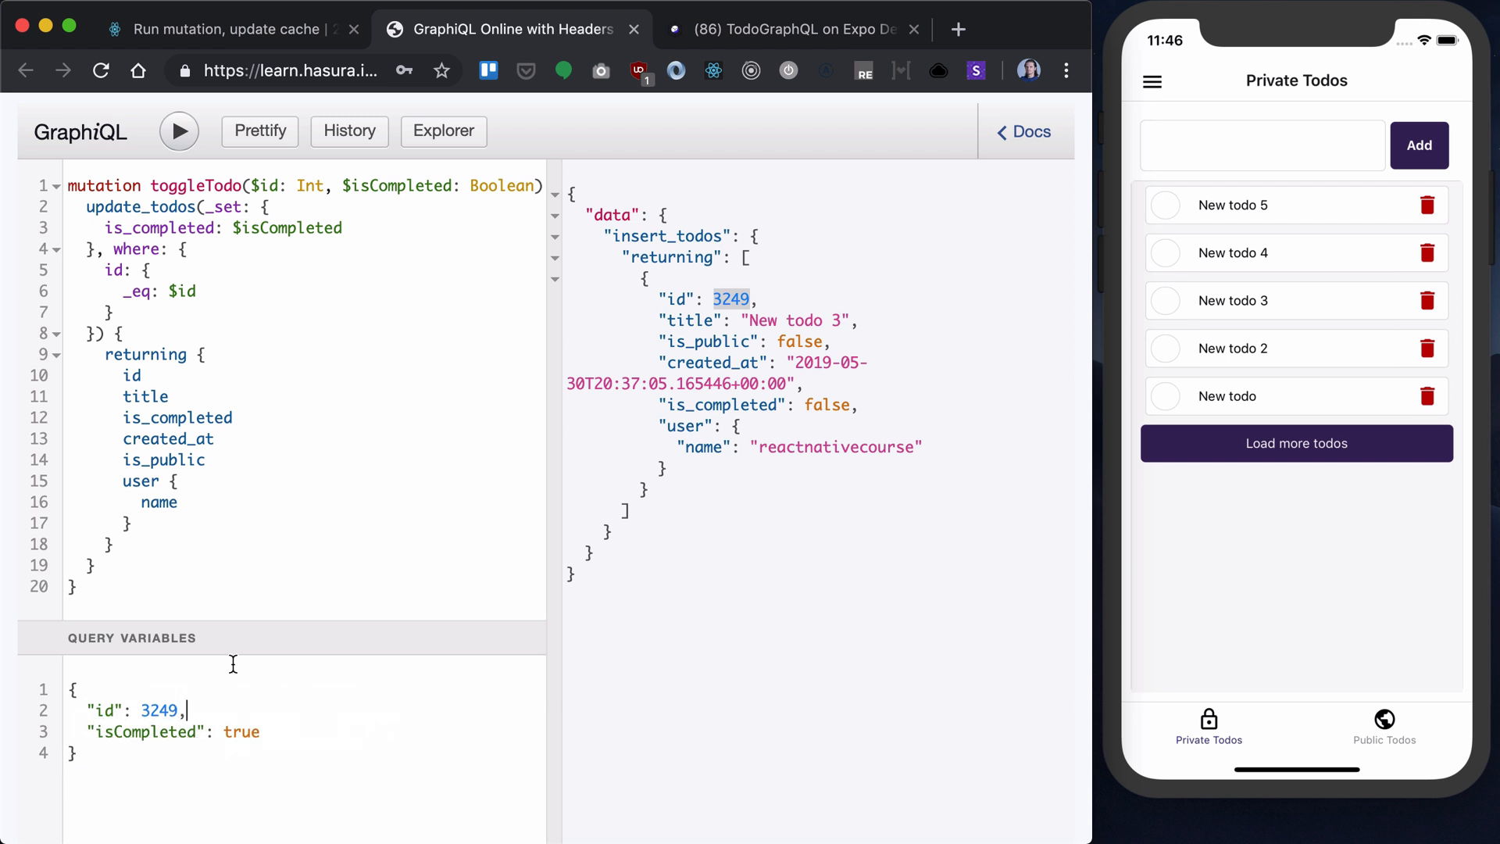
Run toggleTodo and reload the simulator so New todo 3 shows completed
{"action": "left_click", "coordinate": [176, 133]}
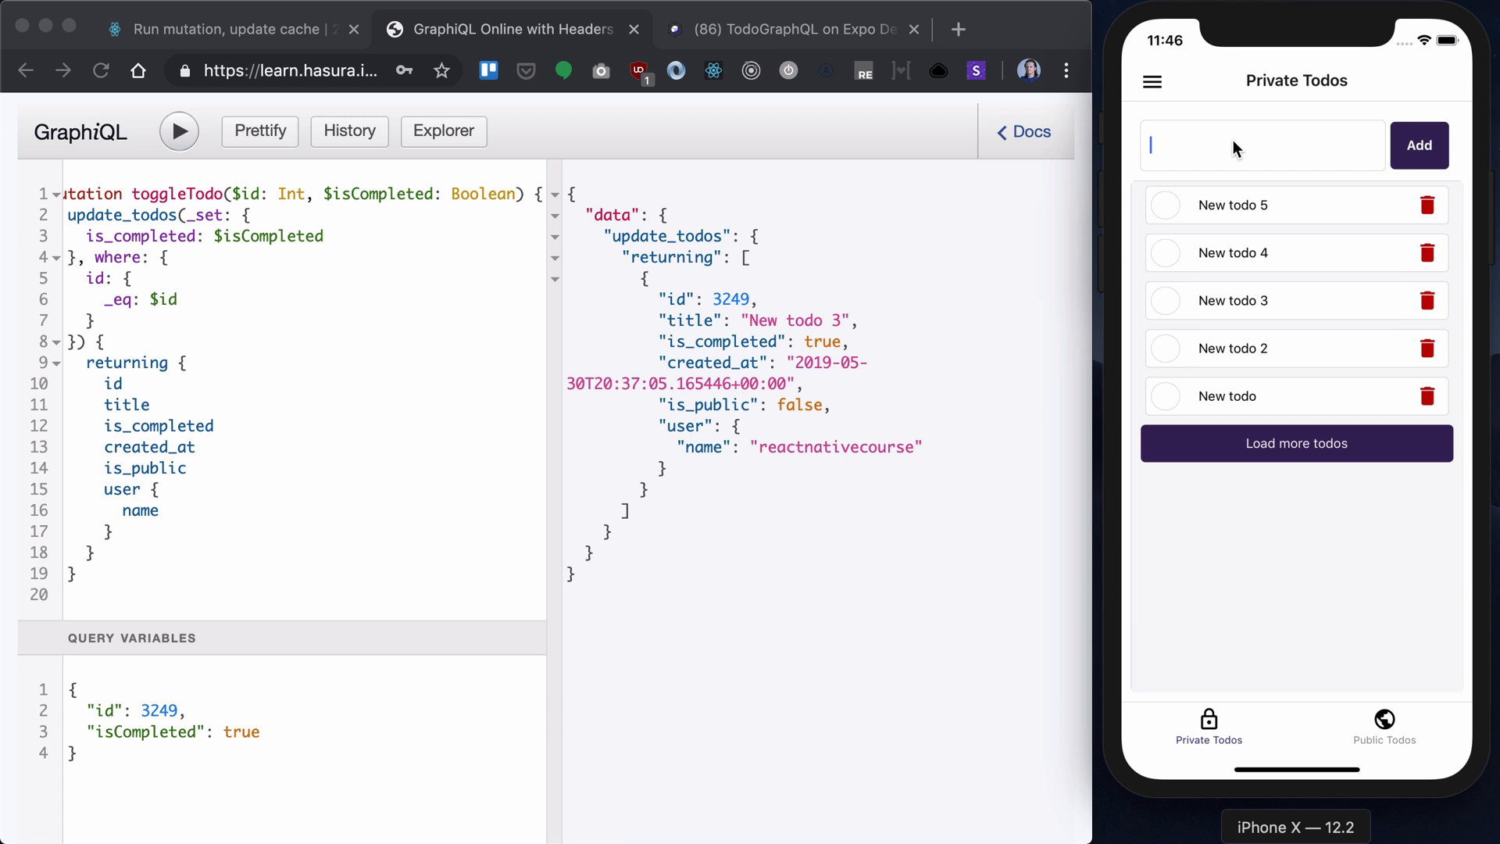
{"action": "key", "text": "super+r"}
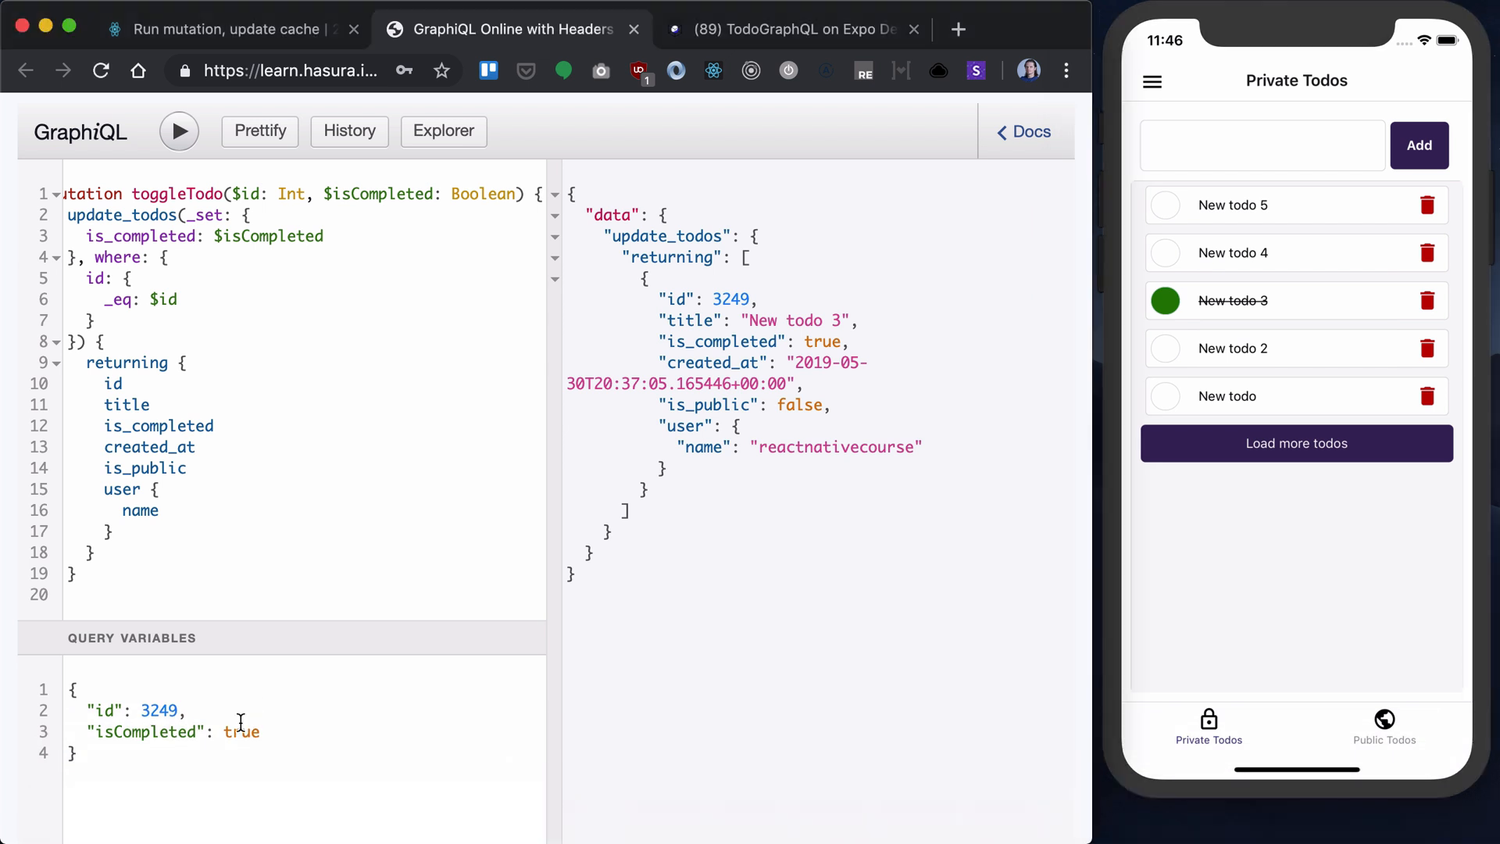
Set isCompleted to false, rerun the mutation and reload the app so New todo 3 is unchecked
{"action": "double_click", "coordinate": [241, 731]}
{"action": "type", "text": "false"}
{"action": "key", "text": "Escape"}
{"action": "left_click", "coordinate": [178, 131]}
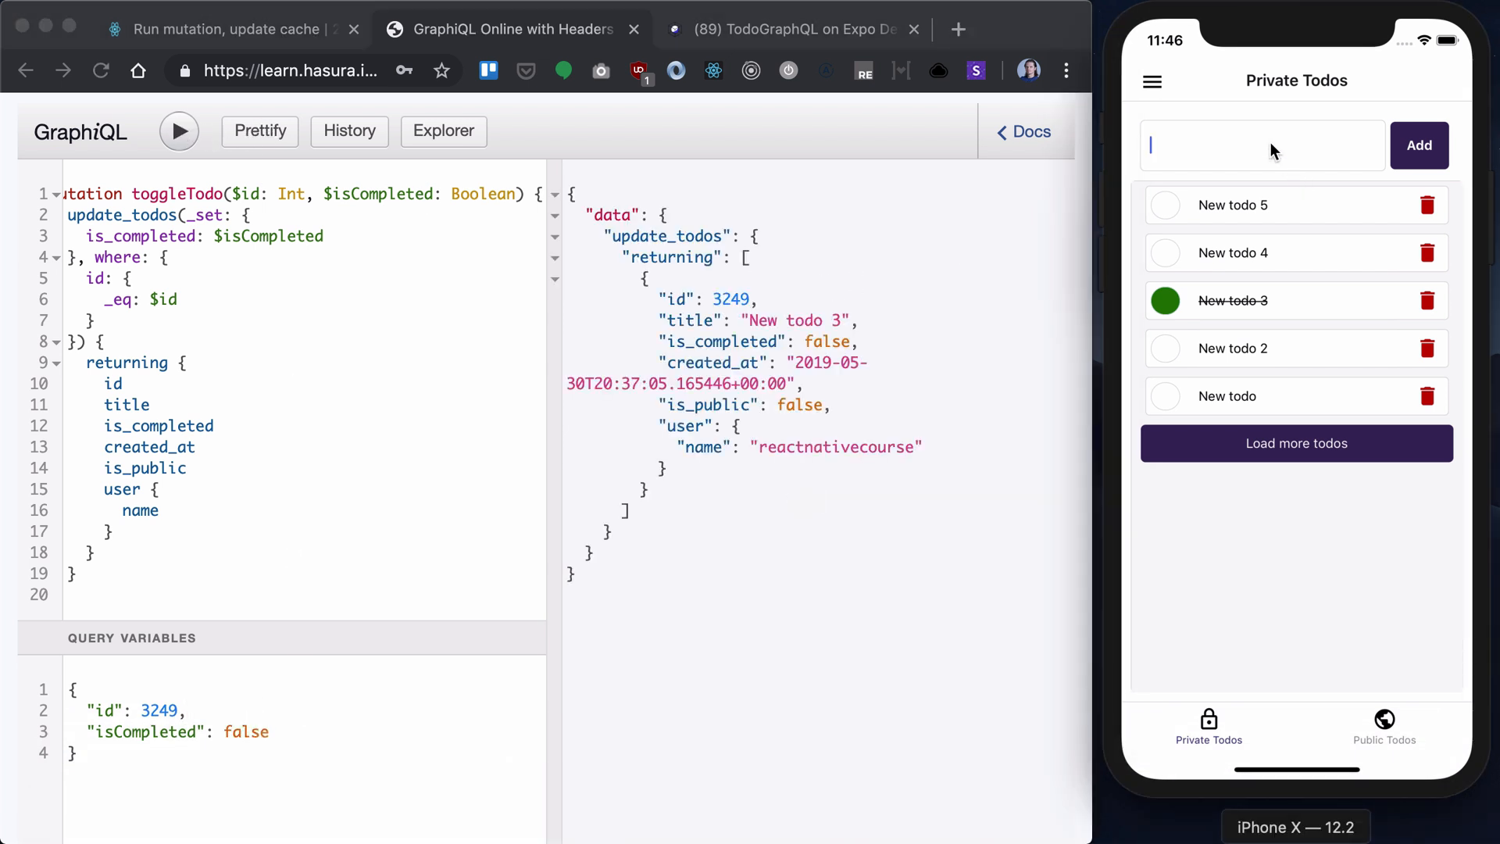
{"action": "key", "text": "super+r"}
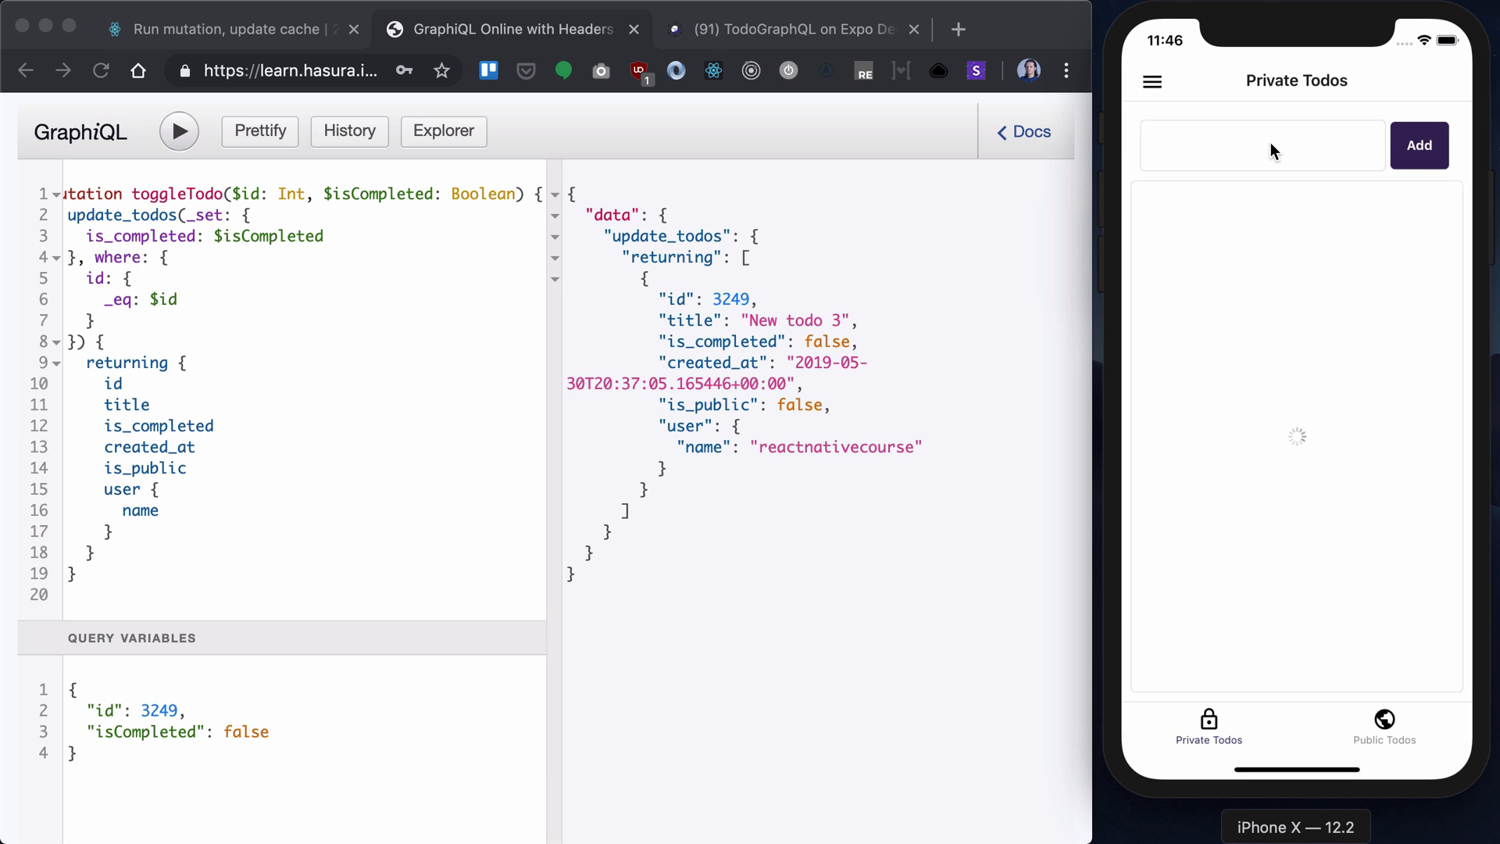
{"action": "scroll", "coordinate": [224, 404], "scroll_direction": "up", "scroll_amount": 3}
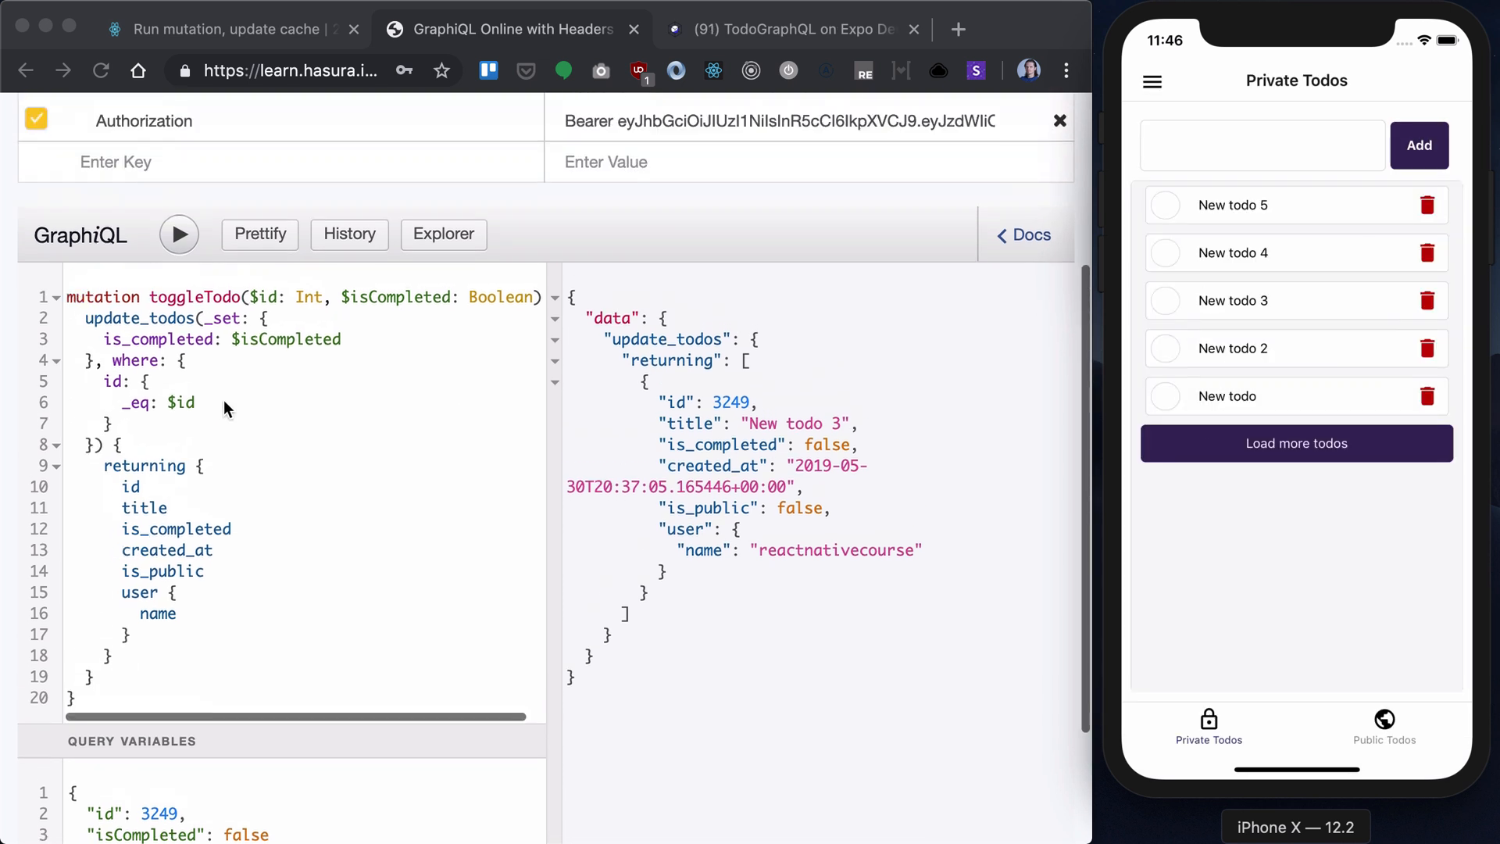